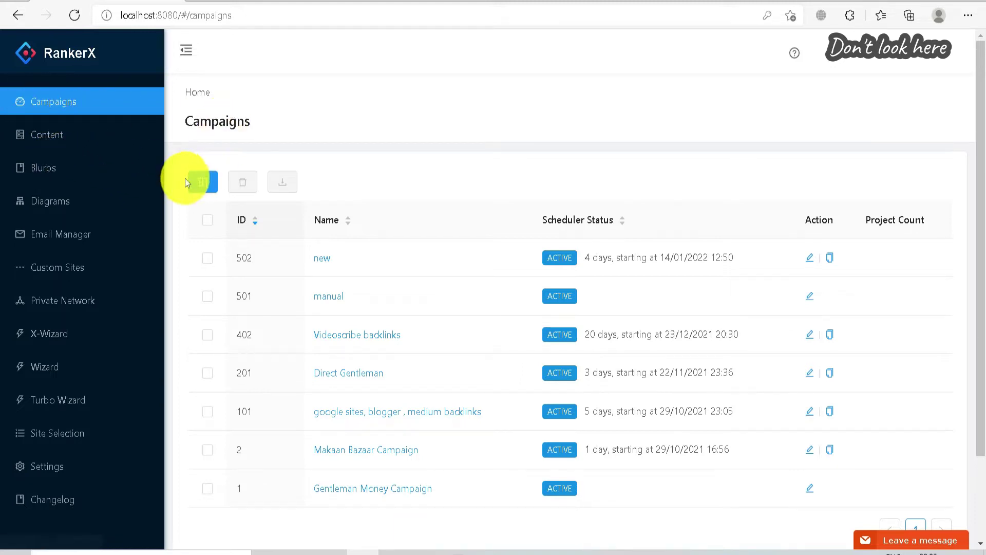
Start a new campaign and name it "personal finance blog".
{"action": "left_click", "coordinate": [203, 183]}
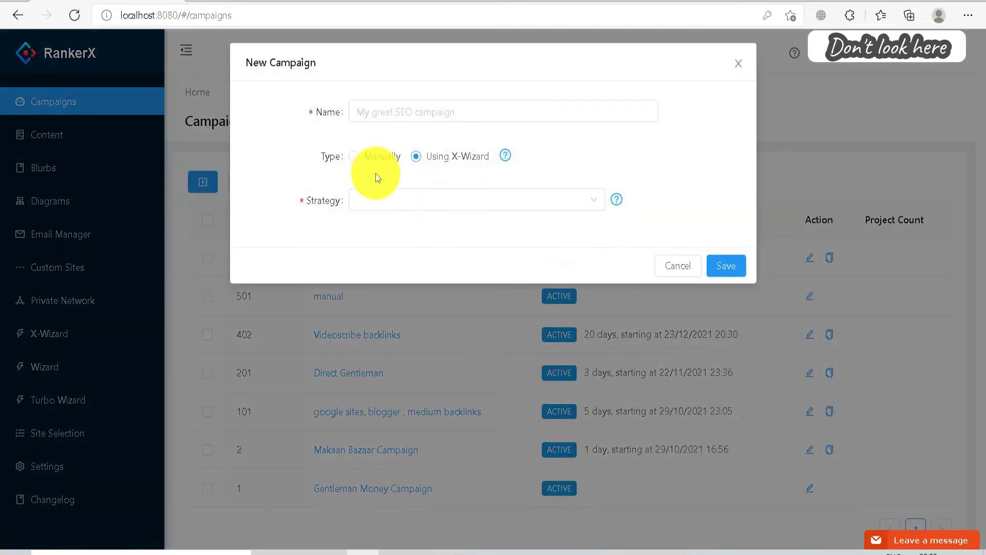
{"action": "left_click", "coordinate": [398, 112]}
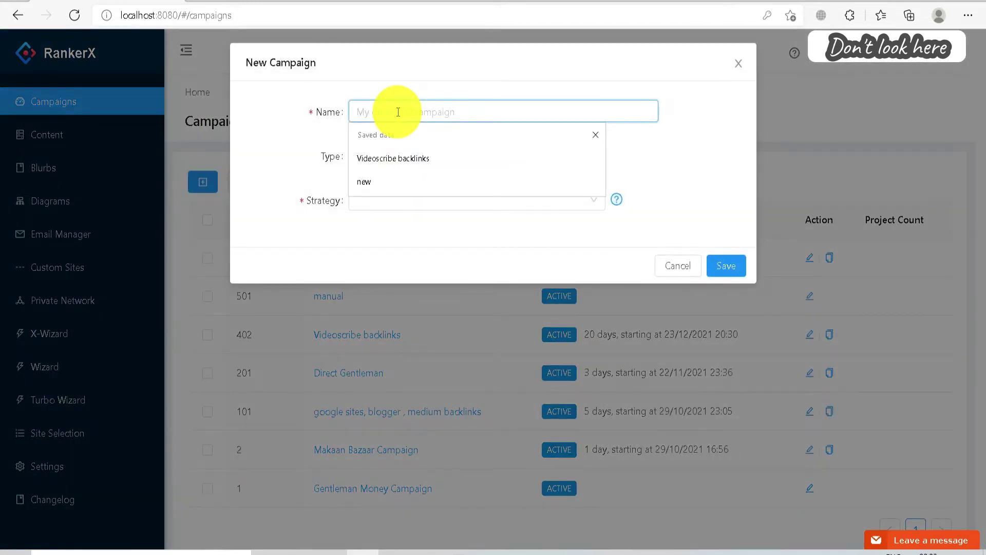
{"action": "type", "text": "money"}
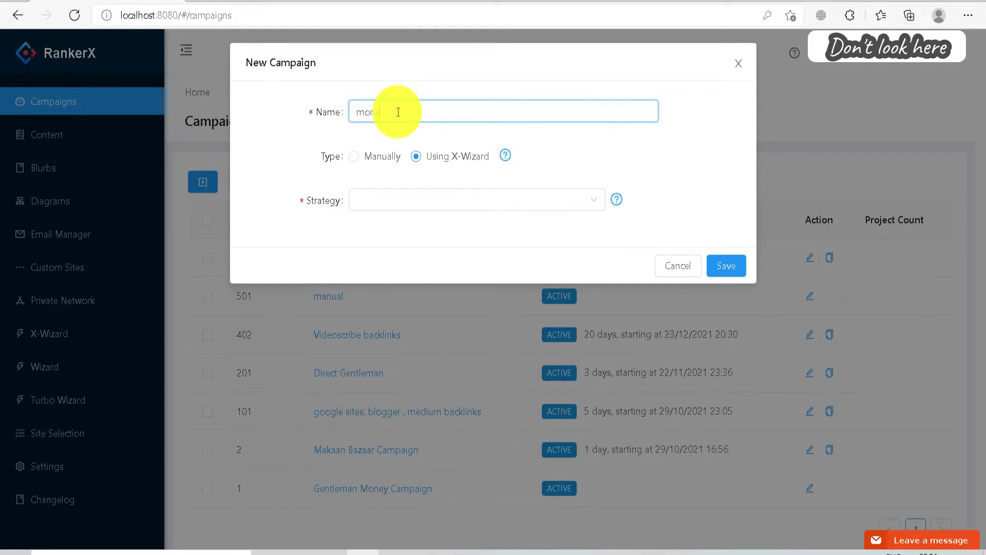
{"action": "key", "text": "BackSpace"}
{"action": "key", "text": "BackSpace"}
{"action": "key", "text": "BackSpace"}
{"action": "key", "text": "BackSpace"}
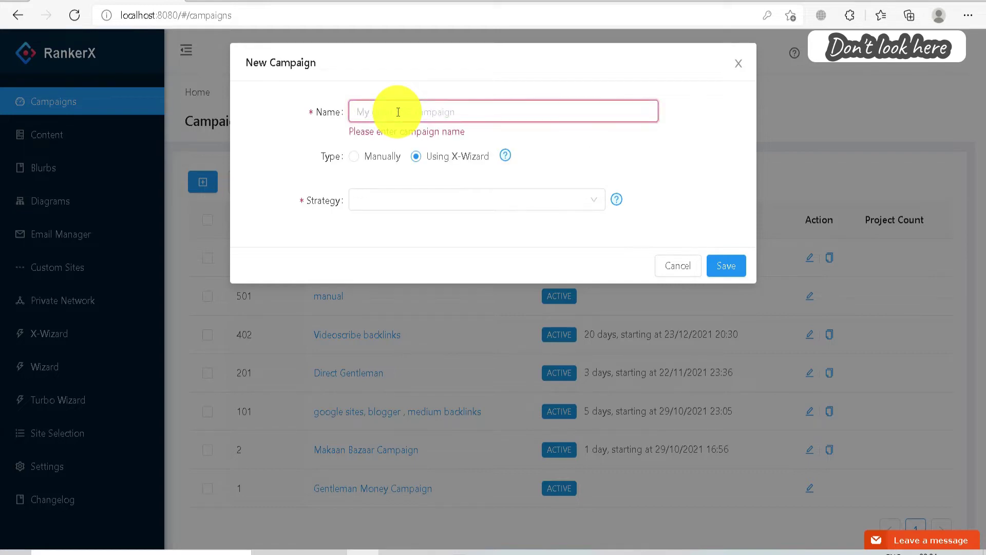
{"action": "type", "text": "person"}
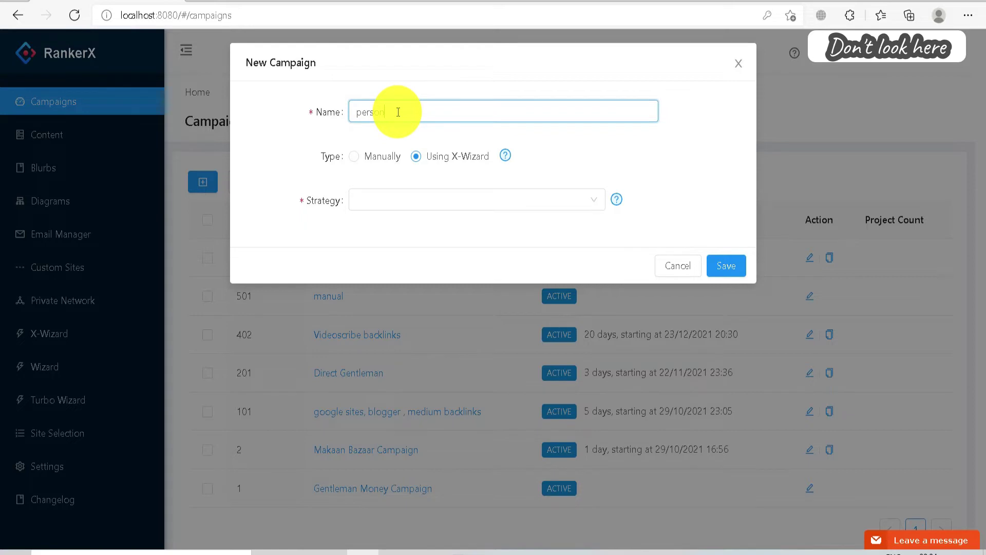
{"action": "type", "text": "al finance blog"}
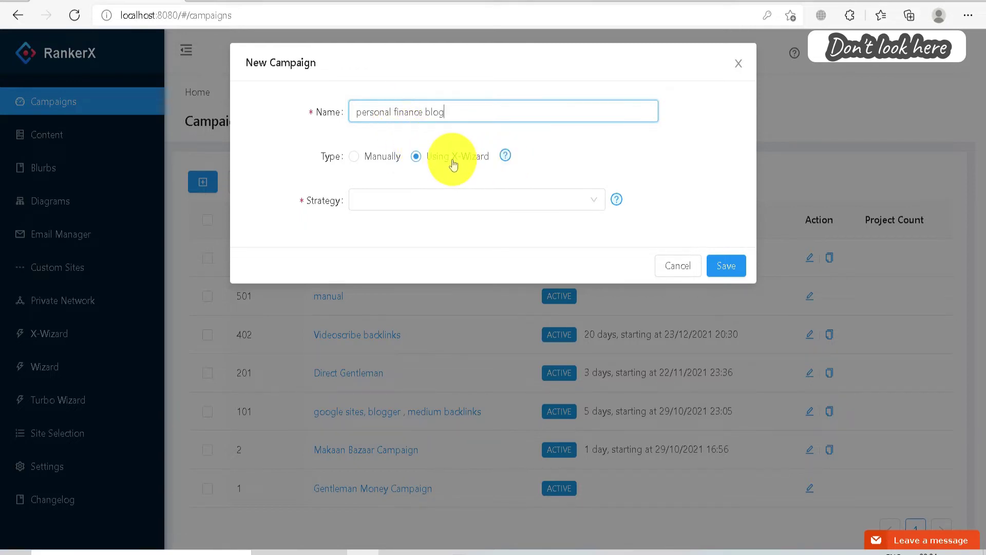
Choose the SEO Expert strategy for the X-Wizard campaign and save the campaign setup.
{"action": "left_click", "coordinate": [488, 203]}
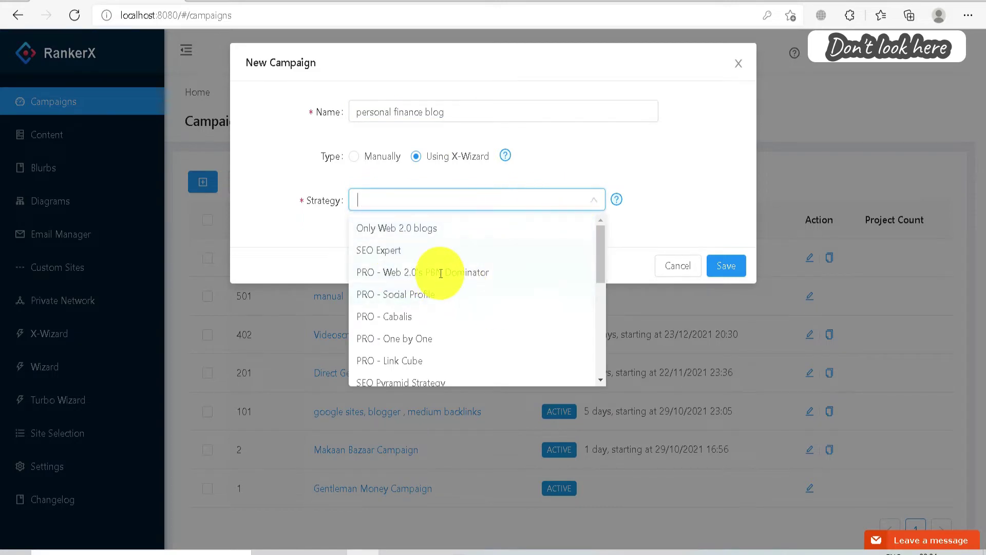
{"action": "scroll", "coordinate": [447, 303], "scroll_direction": "down", "scroll_amount": 5}
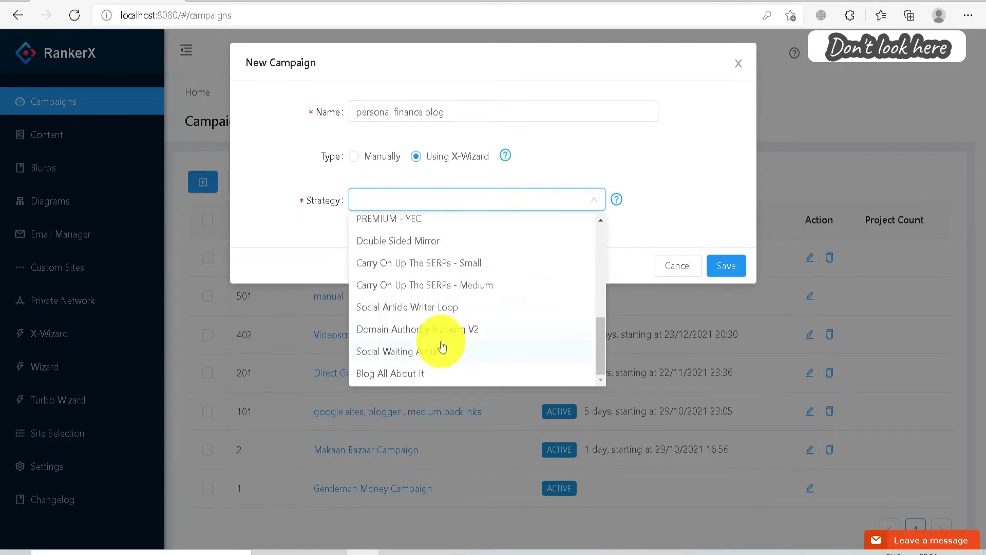
{"action": "scroll", "coordinate": [440, 347], "scroll_direction": "up", "scroll_amount": 3}
{"action": "scroll", "coordinate": [441, 348], "scroll_direction": "up", "scroll_amount": 2}
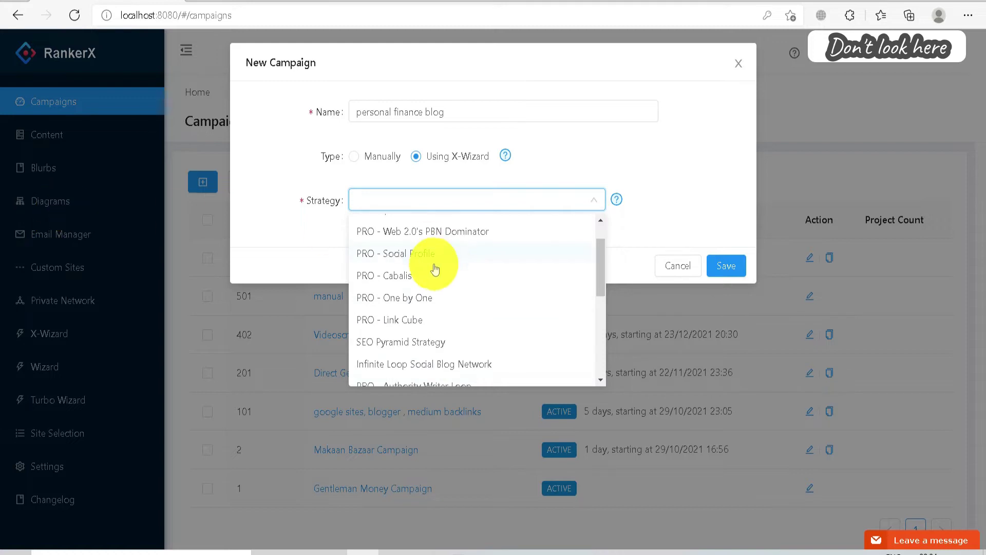
{"action": "scroll", "coordinate": [435, 269], "scroll_direction": "up", "scroll_amount": 1}
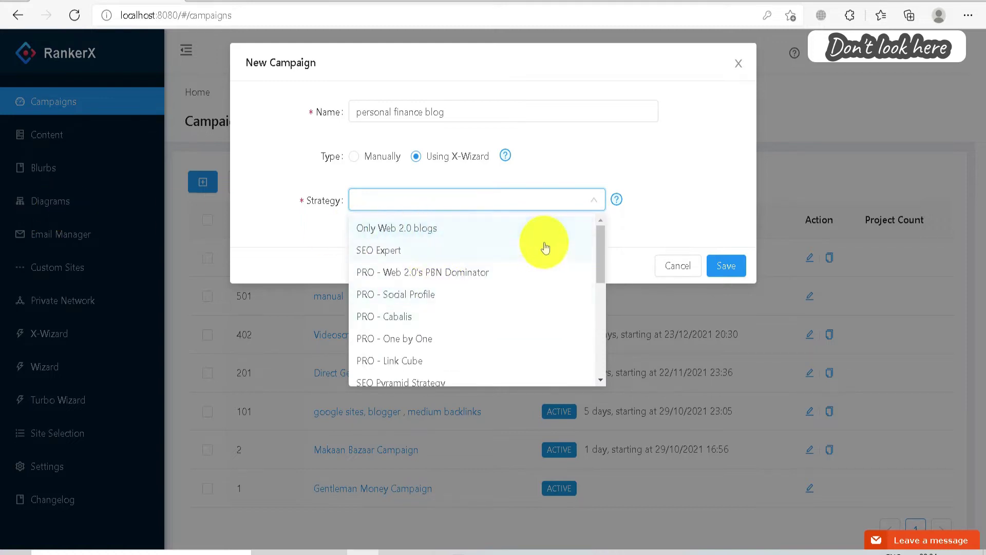
{"action": "scroll", "coordinate": [444, 293], "scroll_direction": "down", "scroll_amount": 5}
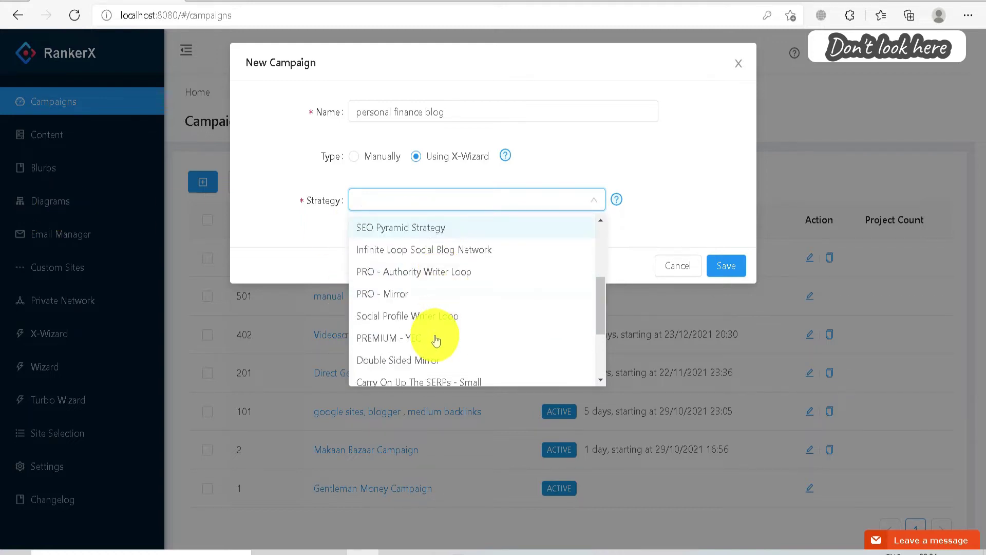
{"action": "scroll", "coordinate": [426, 332], "scroll_direction": "down", "scroll_amount": 1}
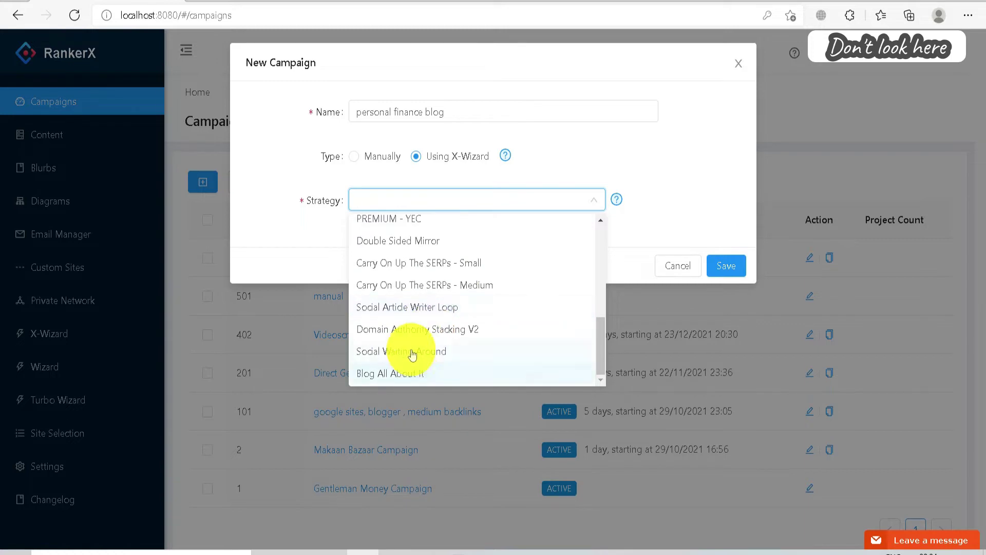
{"action": "scroll", "coordinate": [419, 302], "scroll_direction": "up", "scroll_amount": 3}
{"action": "scroll", "coordinate": [420, 302], "scroll_direction": "up", "scroll_amount": 3}
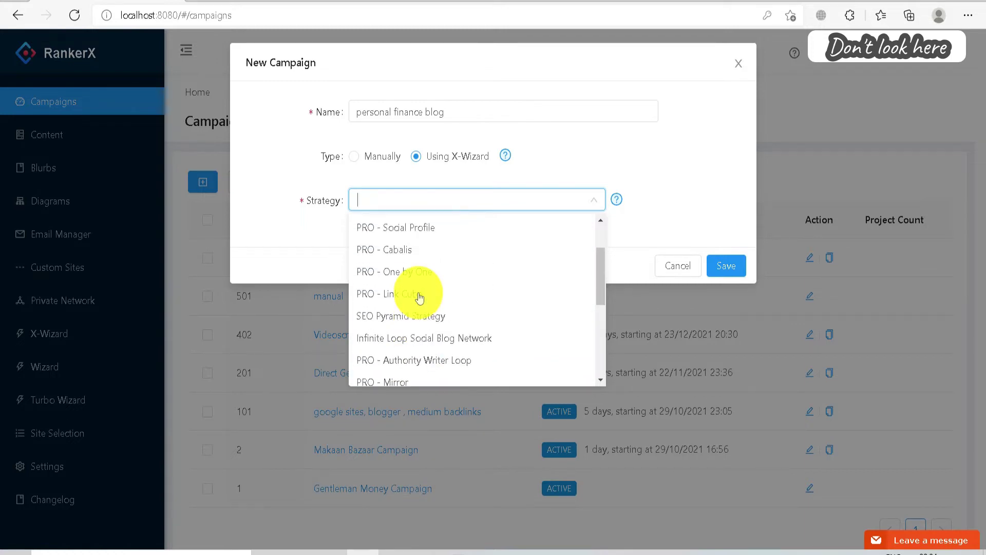
{"action": "scroll", "coordinate": [419, 295], "scroll_direction": "up", "scroll_amount": 3}
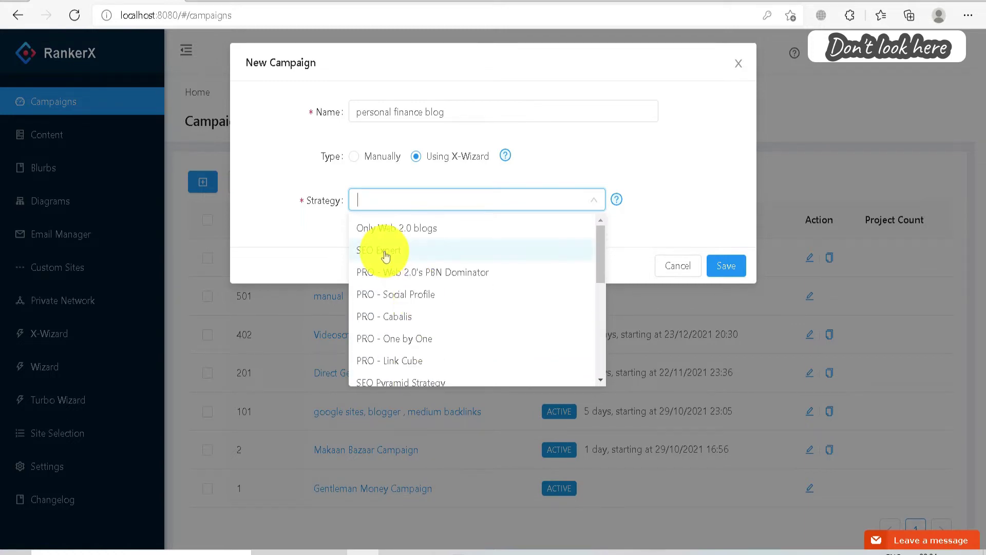
{"action": "left_click", "coordinate": [385, 253]}
{"action": "scroll", "coordinate": [498, 353], "scroll_direction": "down", "scroll_amount": 1}
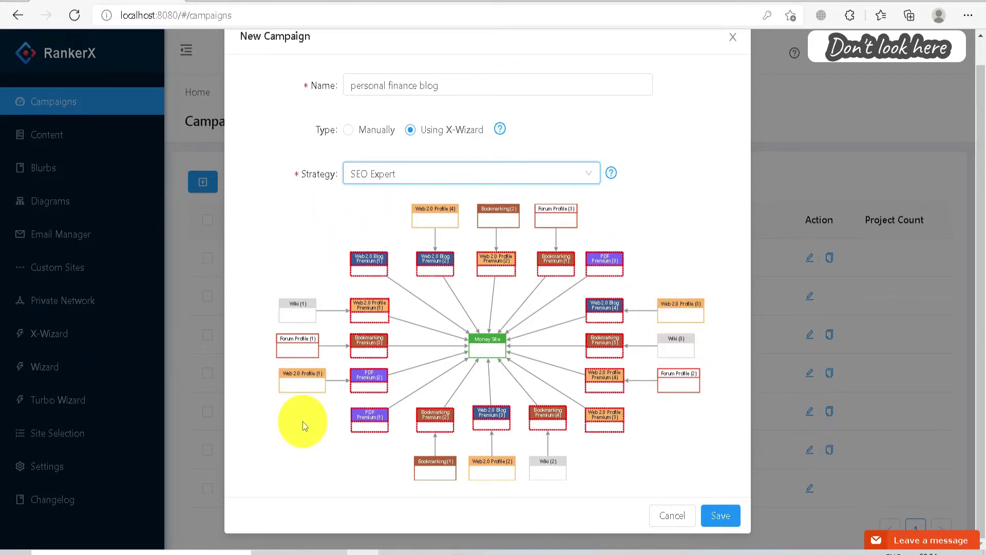
{"action": "left_click", "coordinate": [723, 514]}
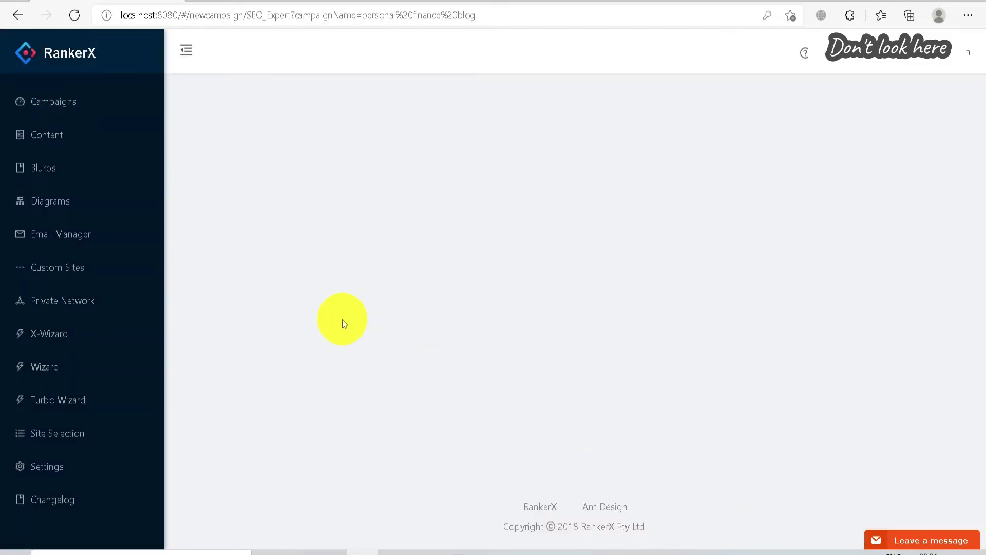
Review the SEO Expert link diagram and the site selection options for Tier 1 and Tier 2.
{"action": "scroll", "coordinate": [478, 324], "scroll_direction": "down", "scroll_amount": 5}
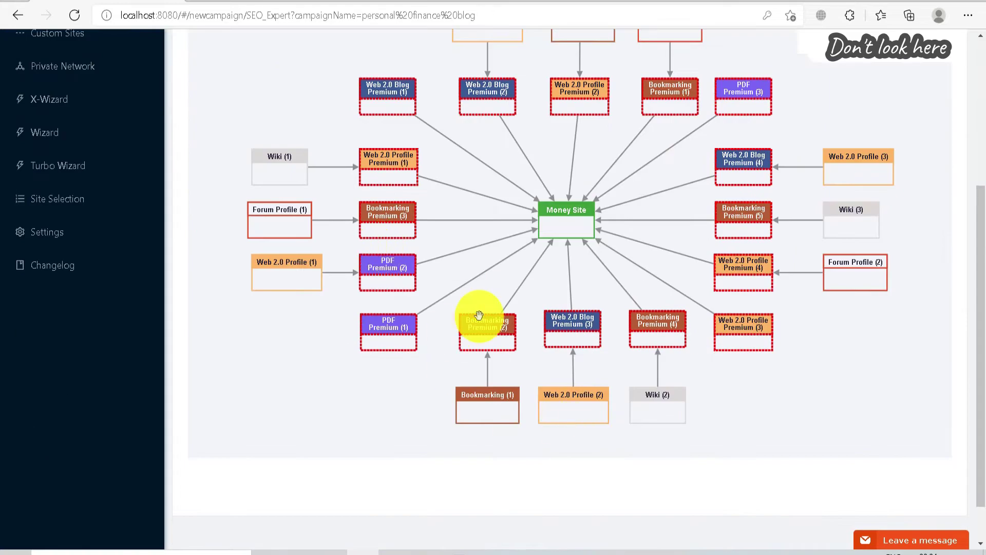
{"action": "scroll", "coordinate": [339, 258], "scroll_direction": "up", "scroll_amount": 5}
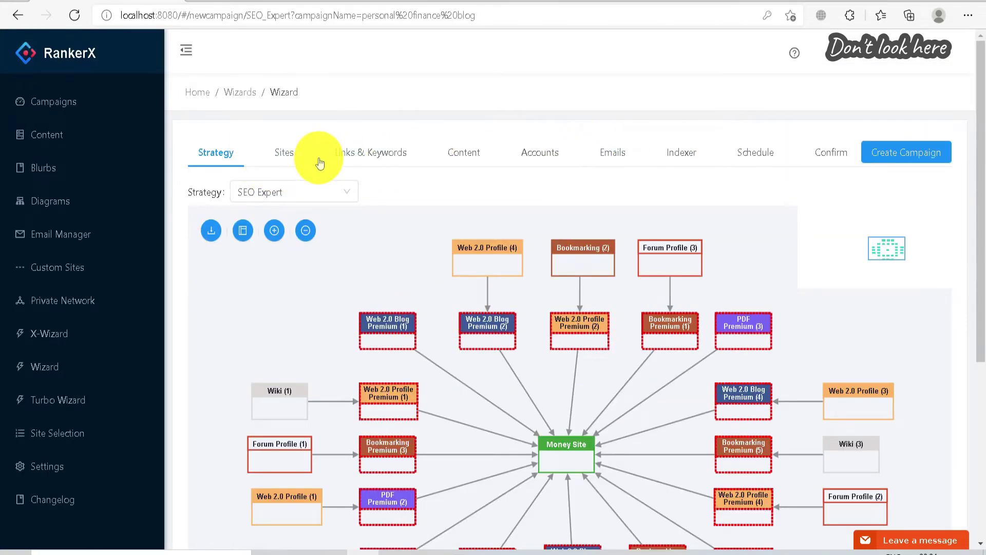
{"action": "left_click", "coordinate": [276, 151]}
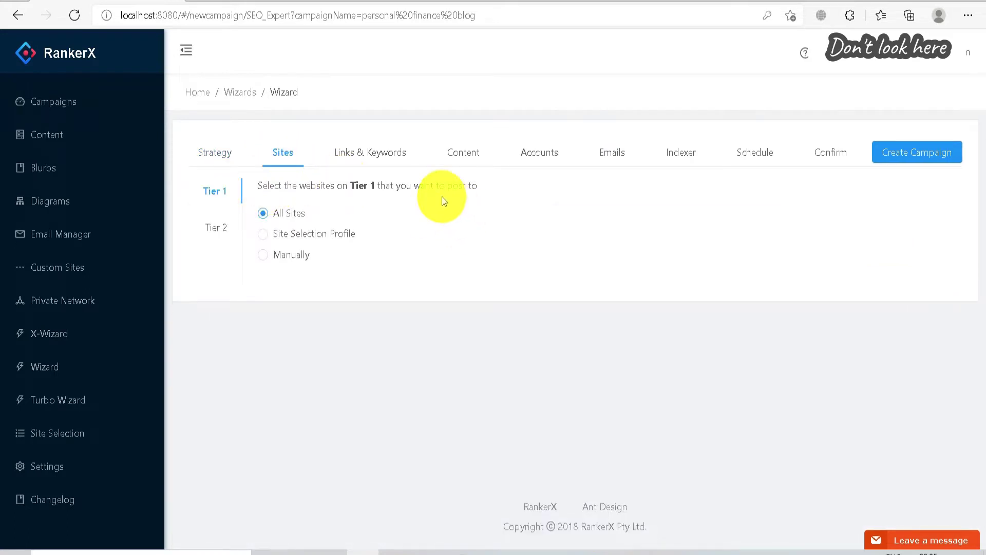
{"action": "left_click", "coordinate": [215, 231]}
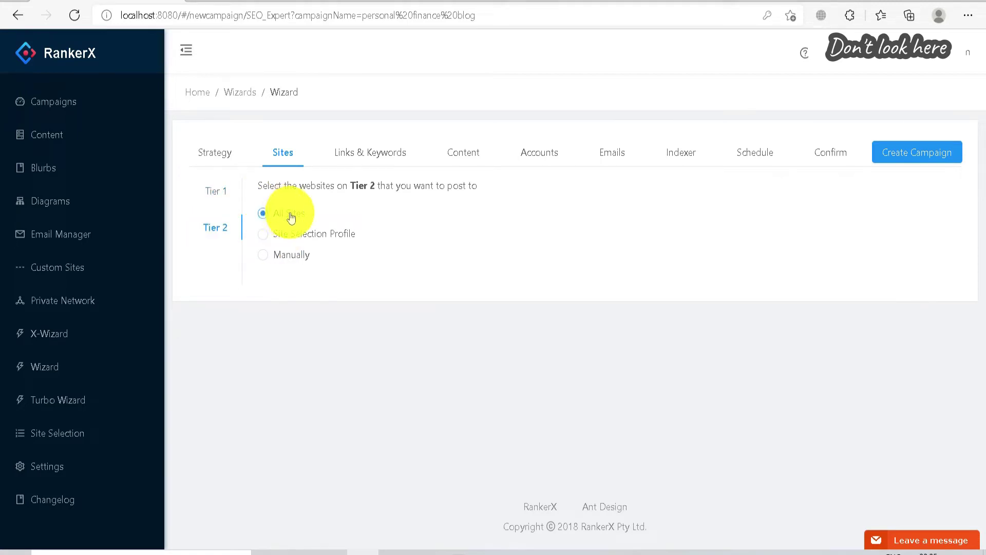
Enter "personal finance, money" as the Tier 1 tags in the links and keywords settings.
{"action": "left_click", "coordinate": [381, 158]}
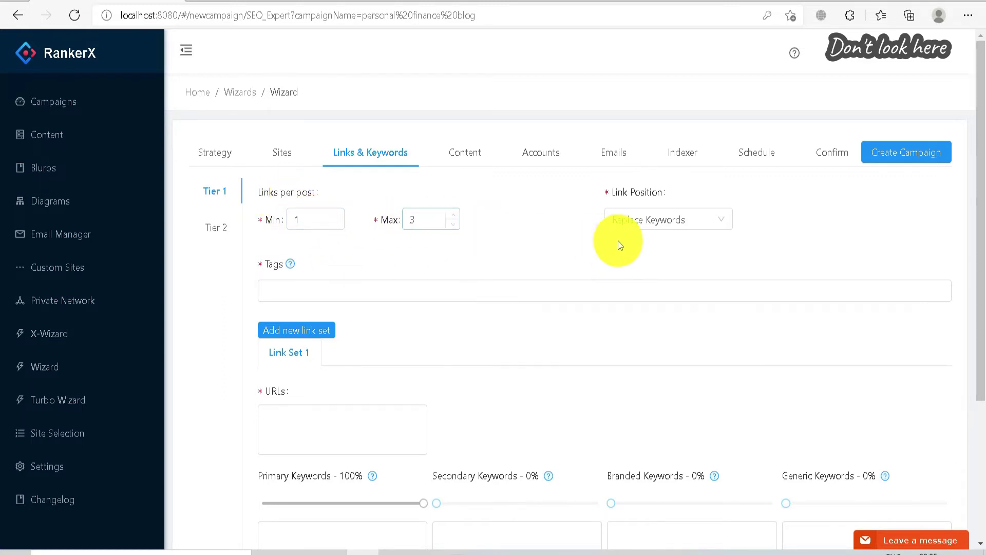
{"action": "scroll", "coordinate": [460, 281], "scroll_direction": "down", "scroll_amount": 2}
{"action": "mouse_move", "coordinate": [292, 187]}
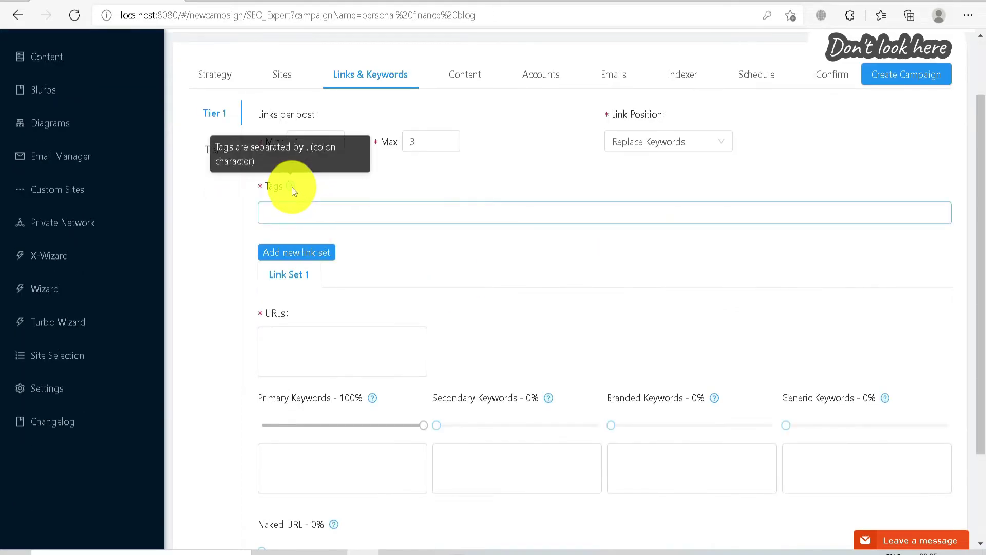
{"action": "left_click", "coordinate": [297, 215]}
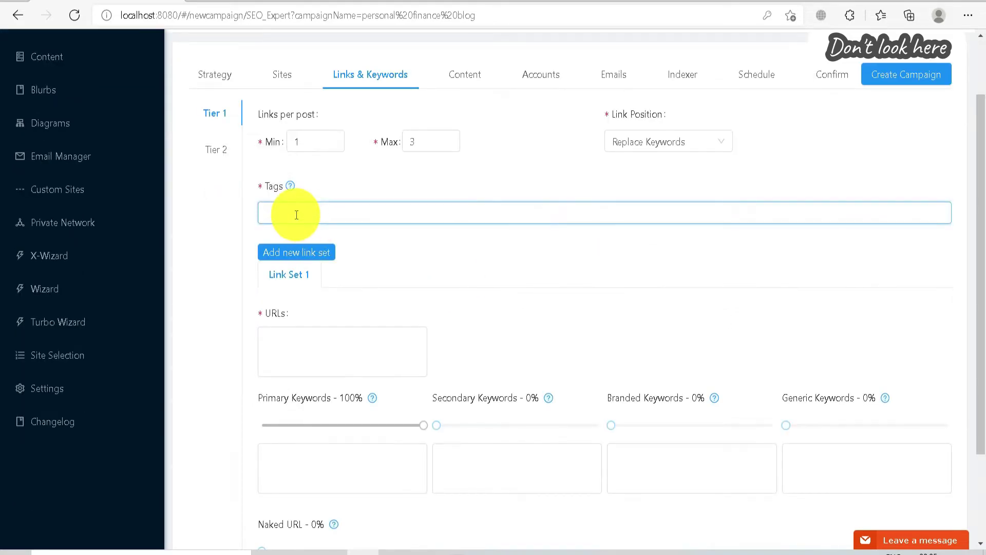
{"action": "type", "text": "perso"}
{"action": "type", "text": "nal finance, money"}
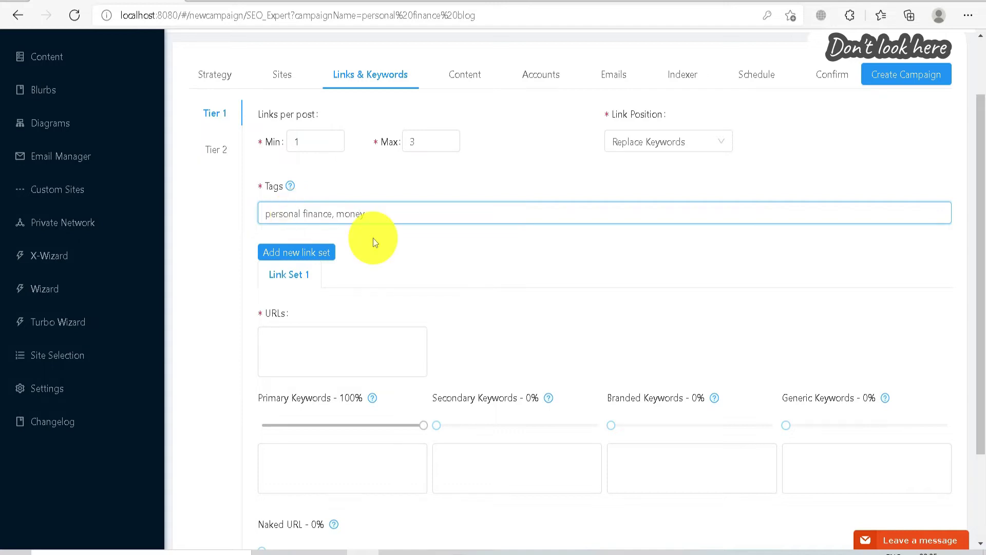
{"action": "scroll", "coordinate": [348, 234], "scroll_direction": "down", "scroll_amount": 3}
{"action": "left_click", "coordinate": [323, 229]}
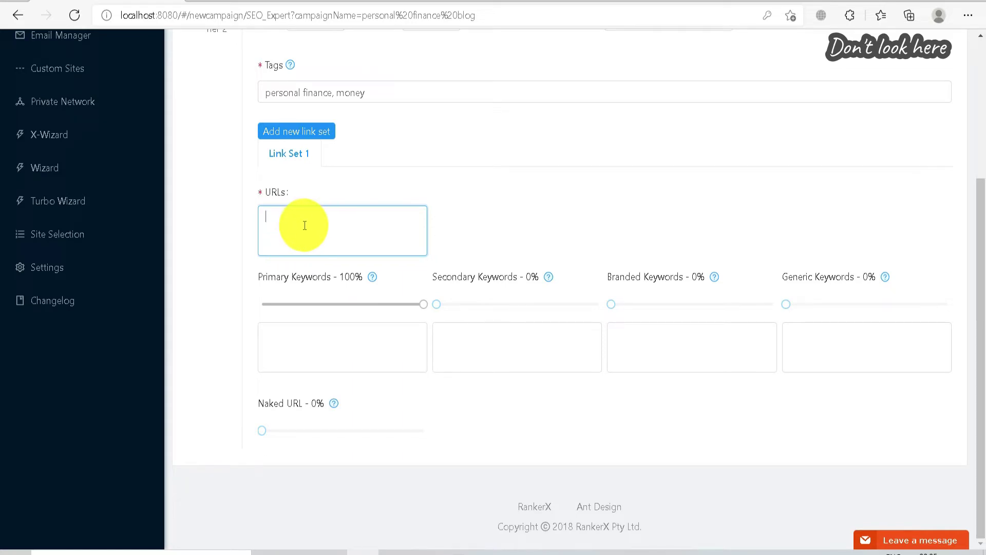
{"action": "left_click", "coordinate": [325, 550]}
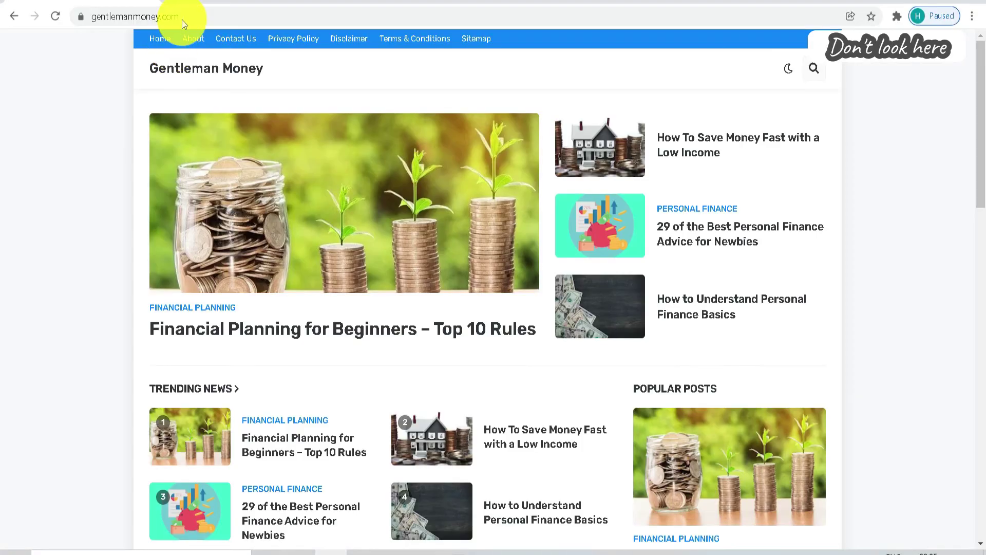
{"action": "left_click", "coordinate": [184, 15]}
{"action": "key", "text": "ctrl+c"}
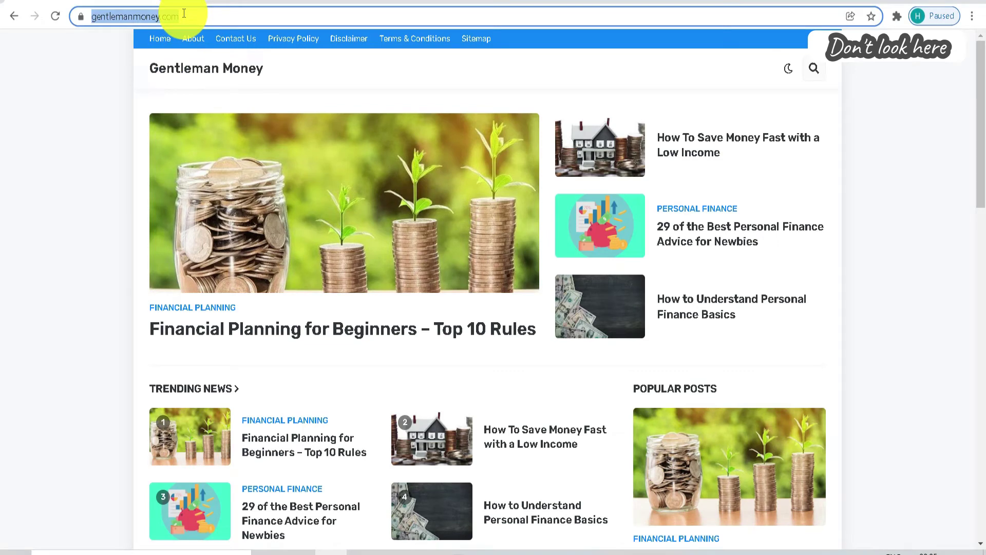
{"action": "left_click", "coordinate": [366, 551]}
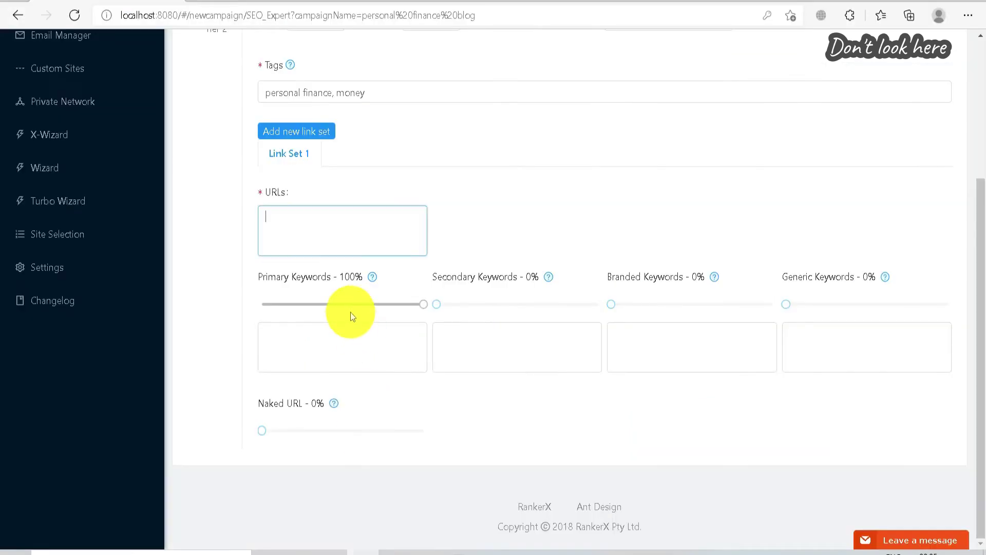
{"action": "key", "text": "ctrl+v"}
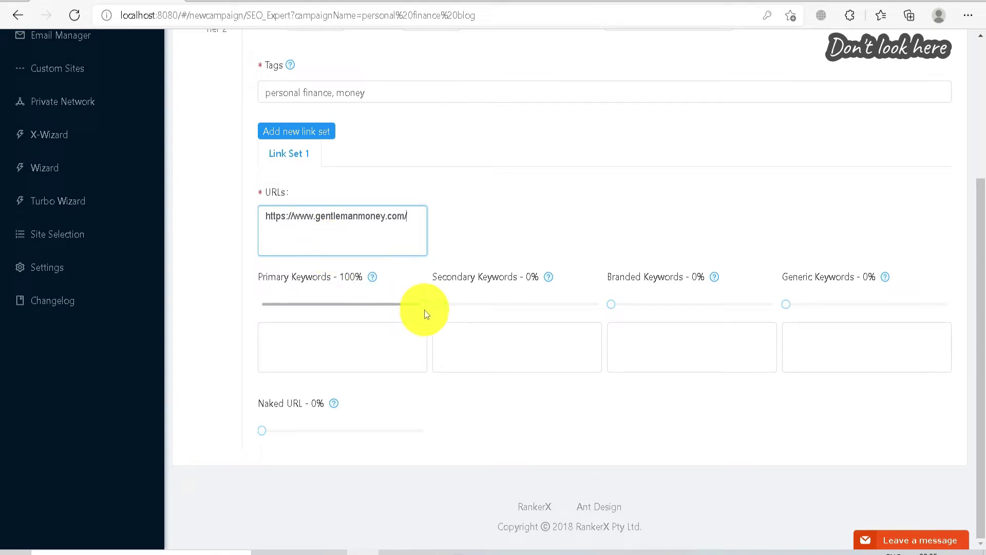
Enter "personal finance" and "money" on separate lines as primary keywords and "how to save money" as a secondary keyword for Link Set 1.
{"action": "left_click", "coordinate": [319, 363]}
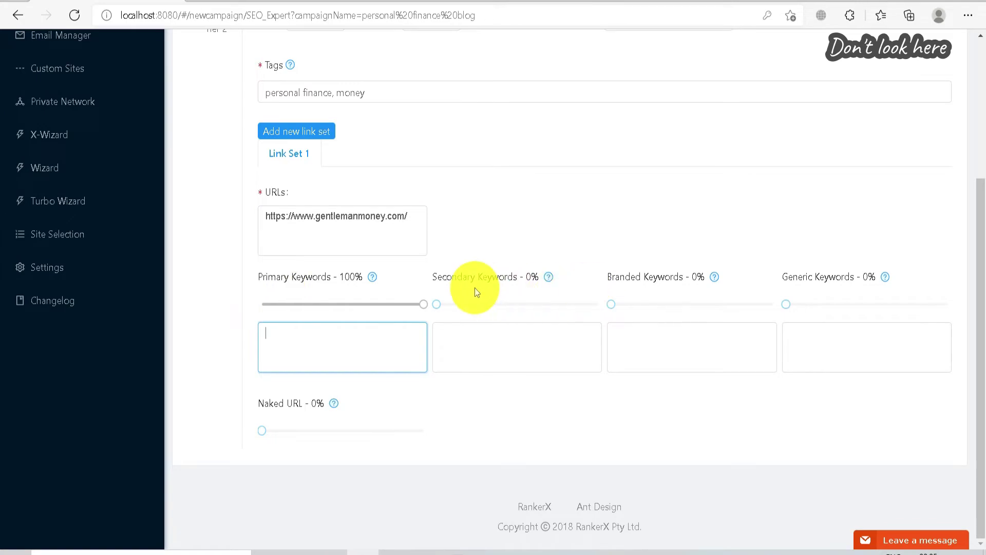
{"action": "scroll", "coordinate": [635, 281], "scroll_direction": "up", "scroll_amount": 4}
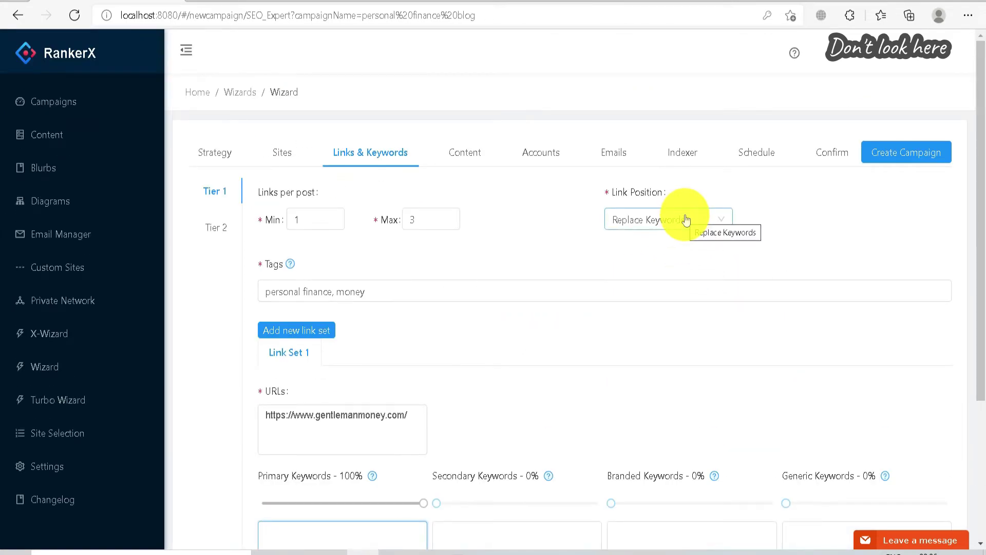
{"action": "scroll", "coordinate": [686, 220], "scroll_direction": "down", "scroll_amount": 4}
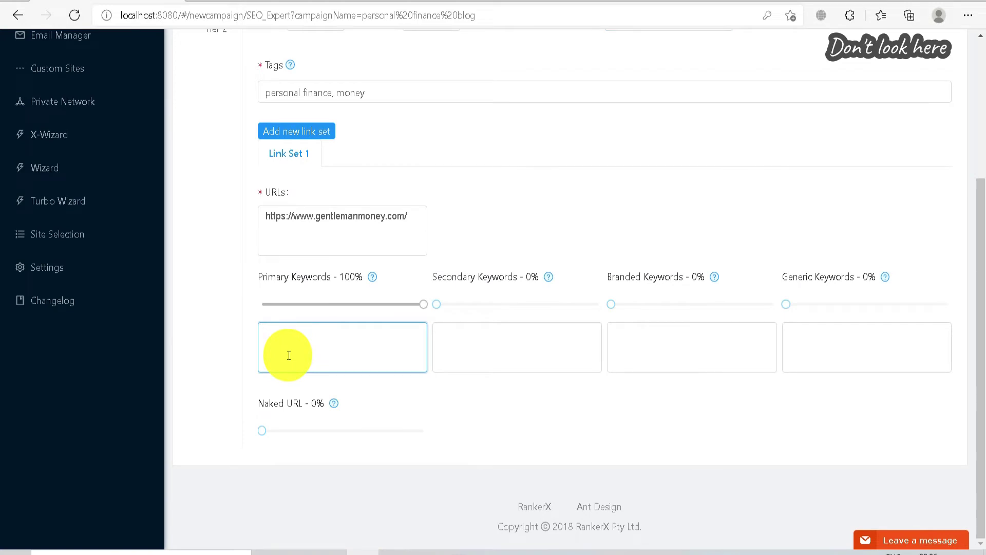
{"action": "type", "text": "personal finance"}
{"action": "key", "text": "Return"}
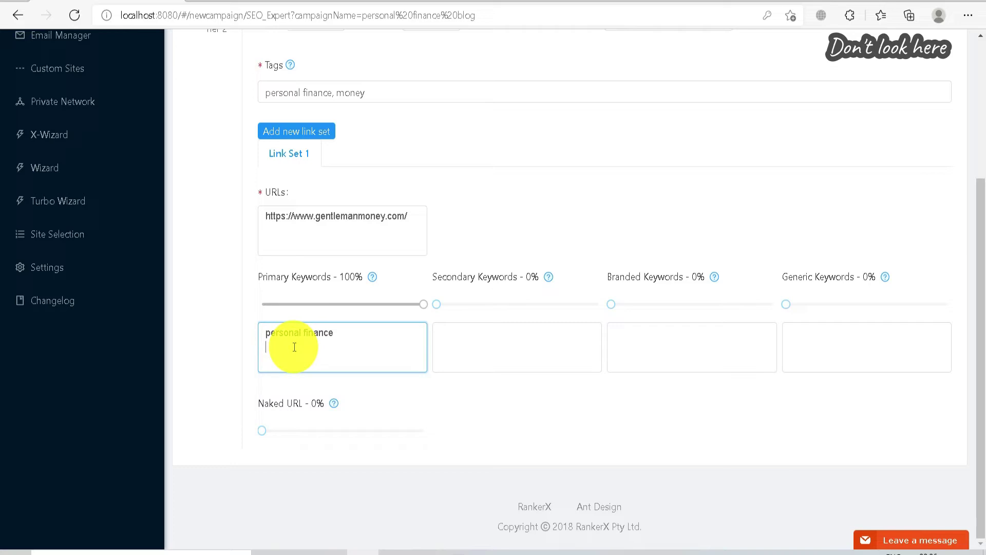
{"action": "type", "text": "money"}
{"action": "left_click", "coordinate": [560, 349]}
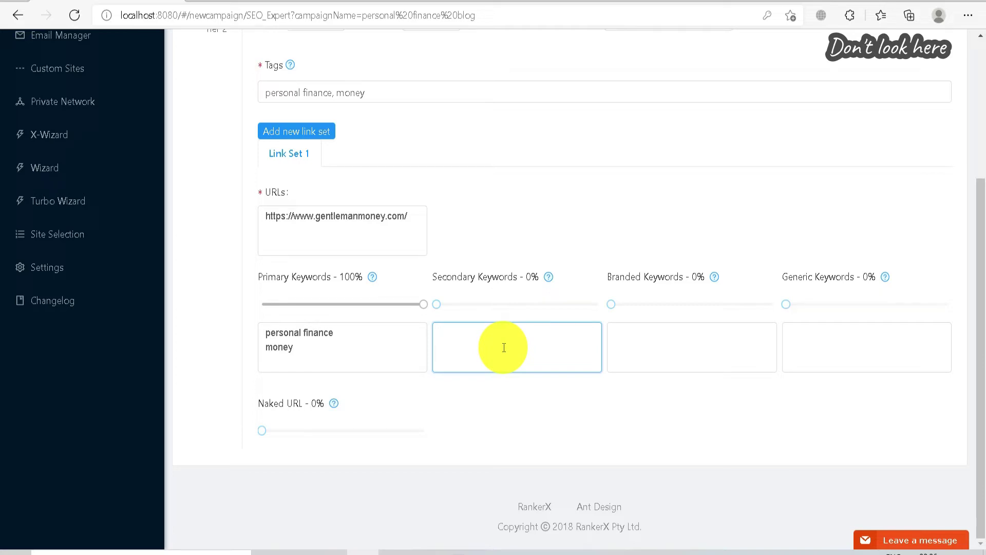
{"action": "type", "text": "how to save money"}
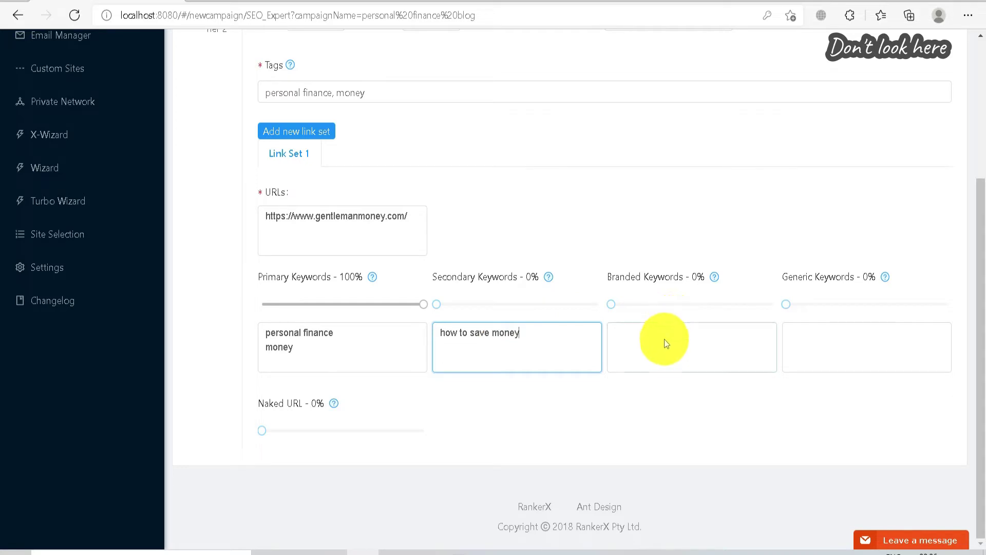
Enter "gentleman money" as a branded keyword and "click here" as a generic keyword for Link Set 1.
{"action": "left_click", "coordinate": [646, 341]}
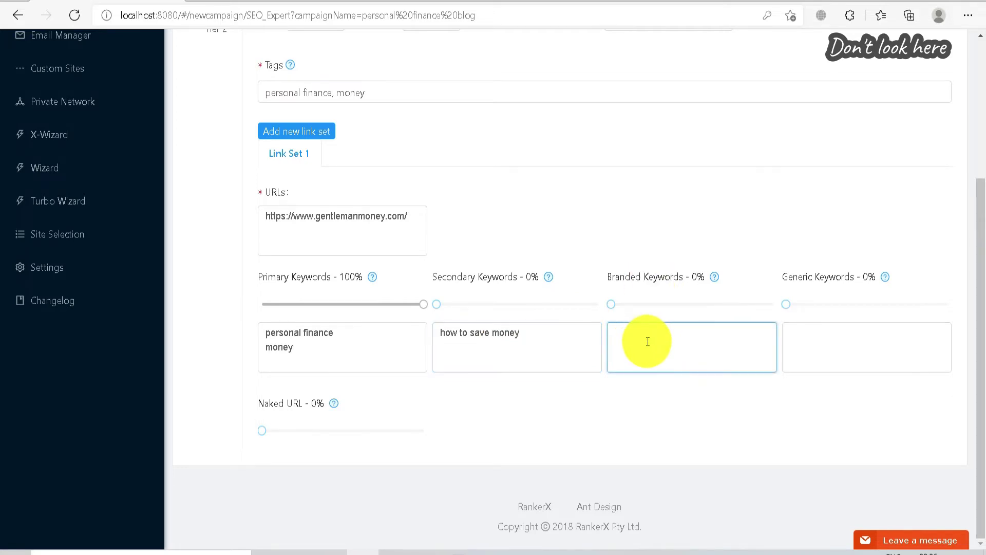
{"action": "type", "text": "gentleman money"}
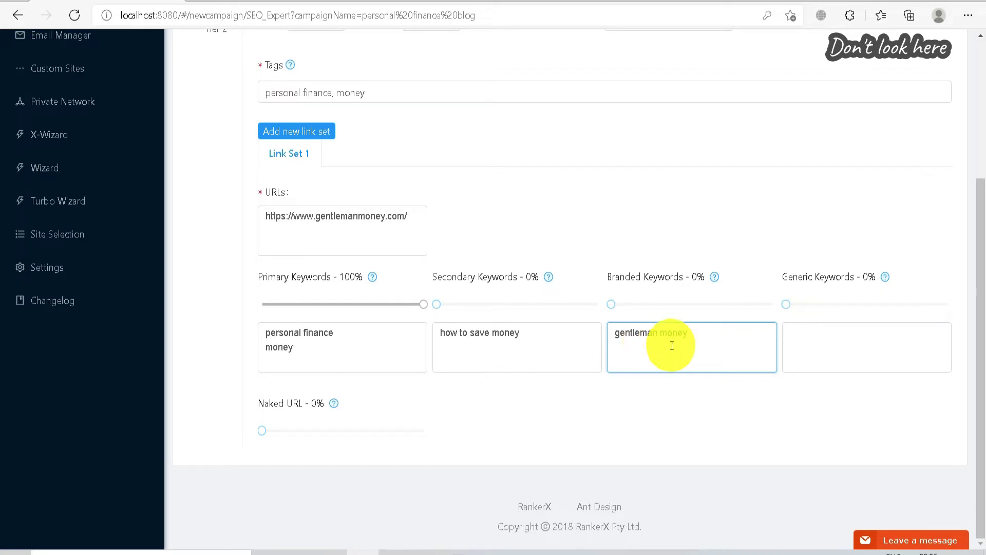
{"action": "left_click", "coordinate": [818, 342]}
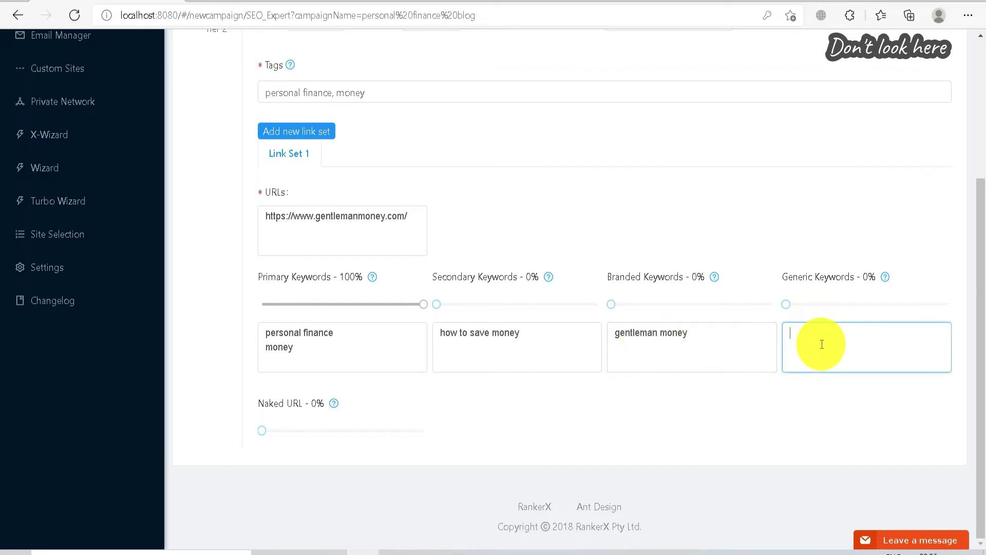
{"action": "type", "text": "click here"}
Set the Link Set 1 keyword shares to 10% generic, 12% branded, 23% secondary and 15% naked URL.
{"action": "left_click_drag", "start_coordinate": [786, 304], "coordinate": [804, 309]}
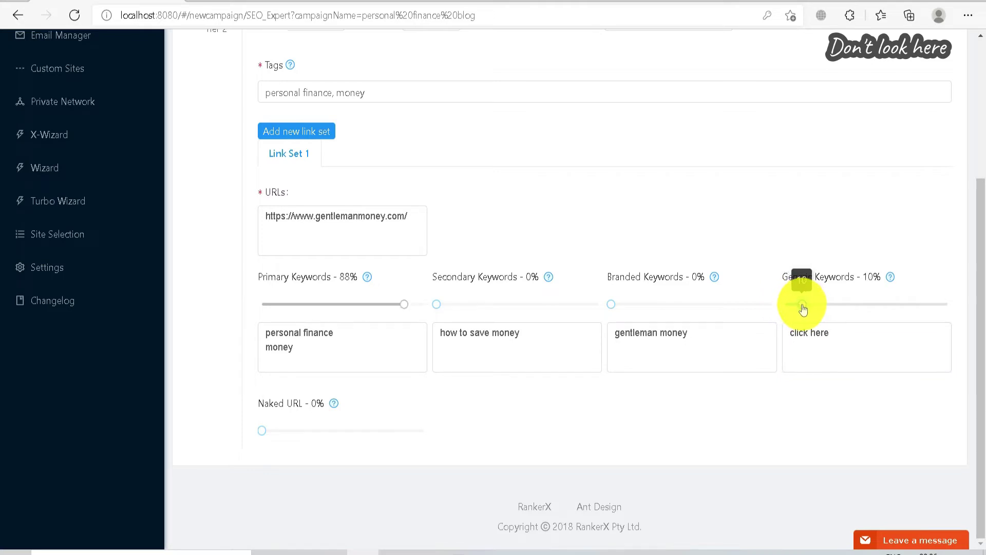
{"action": "left_click_drag", "start_coordinate": [616, 310], "coordinate": [631, 307]}
{"action": "left_click_drag", "start_coordinate": [451, 304], "coordinate": [474, 307]}
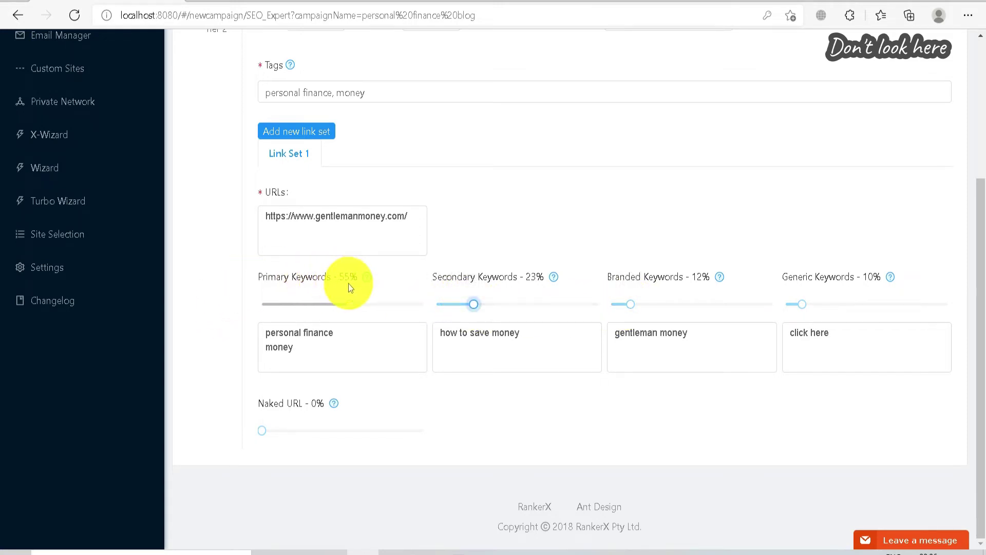
{"action": "left_click_drag", "start_coordinate": [262, 431], "coordinate": [286, 434]}
Choose Replace Keywords as the link position for Tier 1.
{"action": "scroll", "coordinate": [334, 319], "scroll_direction": "up", "scroll_amount": 4}
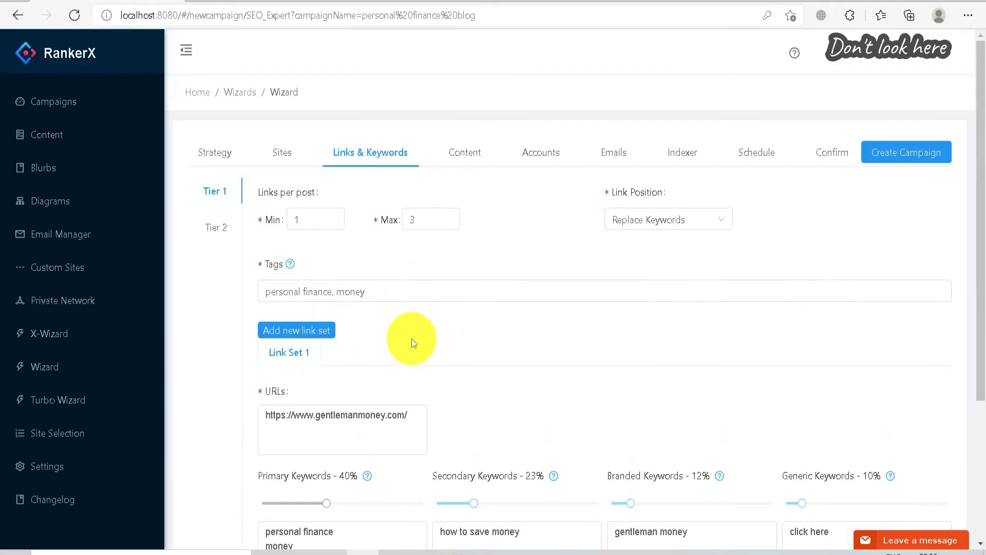
{"action": "left_click", "coordinate": [708, 222]}
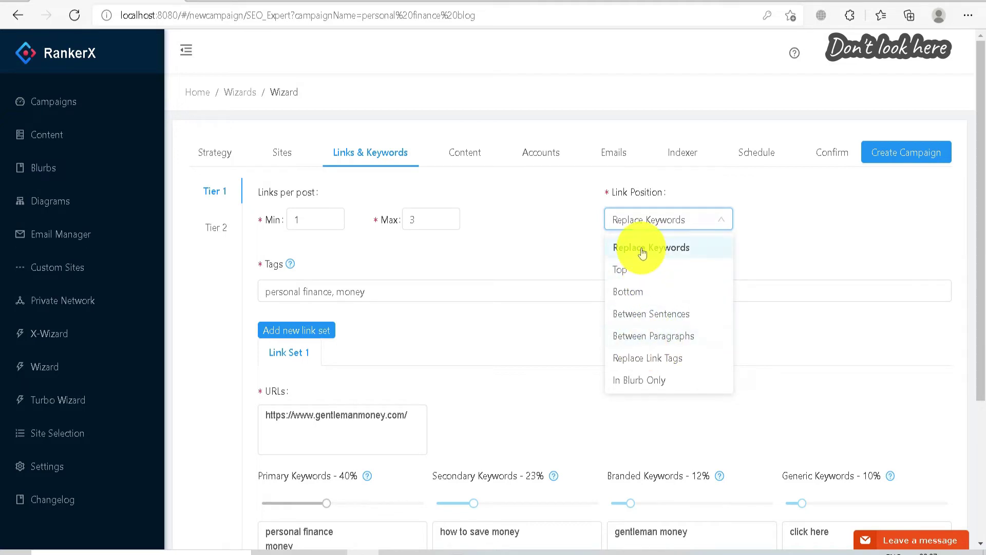
{"action": "left_click", "coordinate": [667, 249]}
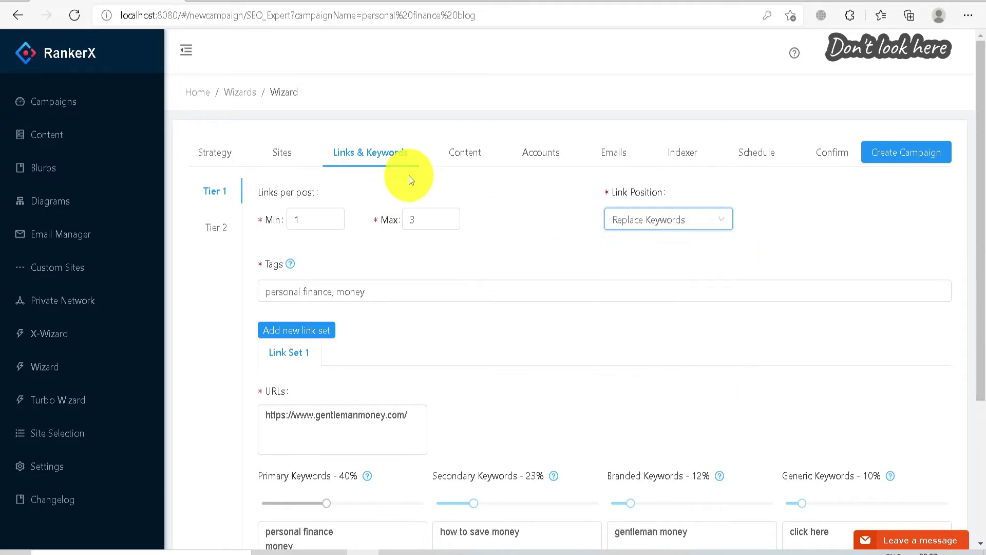
Copy the links and keywords settings from Tier 1 to Tier 2.
{"action": "left_click", "coordinate": [215, 228]}
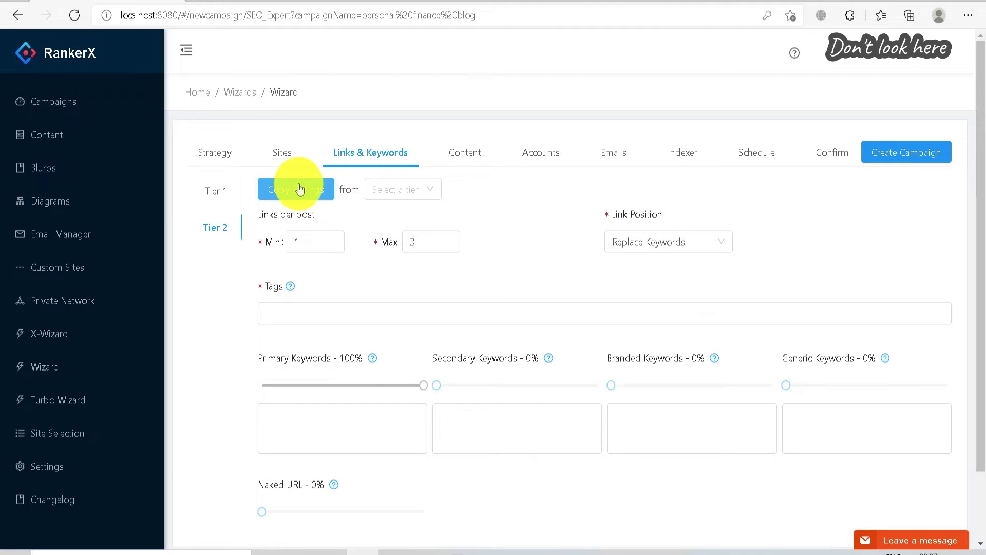
{"action": "left_click", "coordinate": [398, 189]}
{"action": "left_click", "coordinate": [394, 217]}
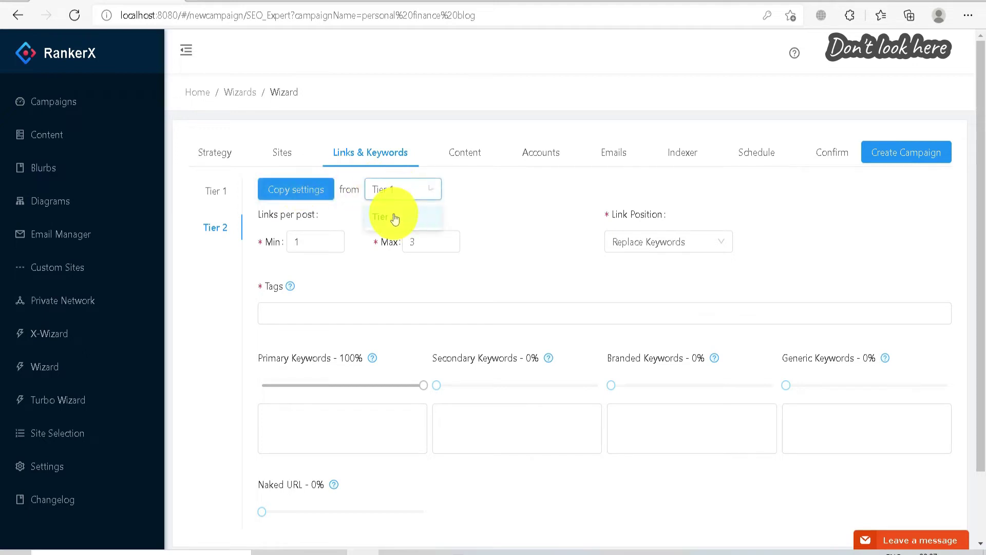
{"action": "left_click", "coordinate": [308, 189]}
Enter "personal finance" as the Tier 2 tags.
{"action": "scroll", "coordinate": [390, 289], "scroll_direction": "down", "scroll_amount": 2}
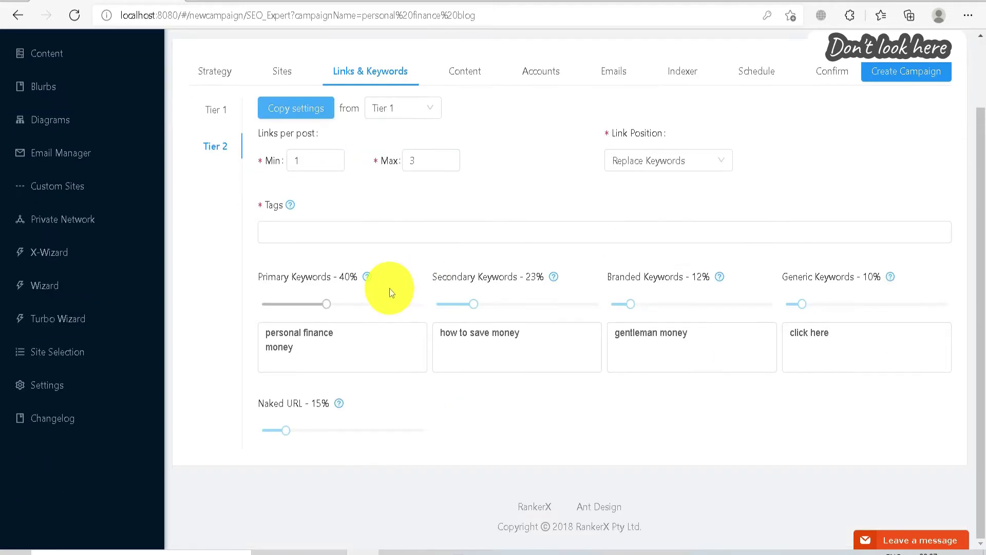
{"action": "left_click", "coordinate": [331, 232]}
{"action": "type", "text": "pe"}
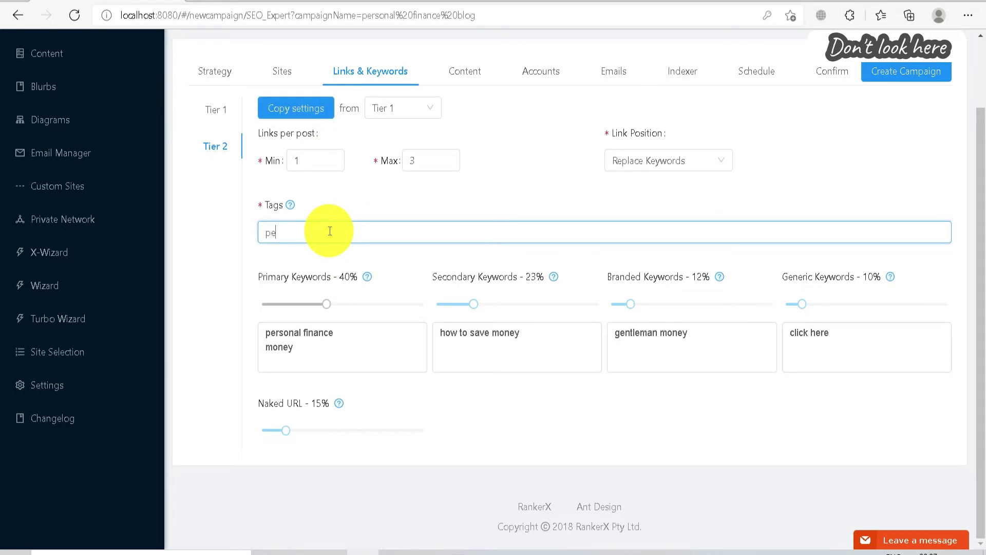
{"action": "type", "text": "trsonal finance"}
Assign the "Personal Finance" content group to Tier 1 and "Personal finance content" to Tier 2.
{"action": "scroll", "coordinate": [353, 220], "scroll_direction": "up", "scroll_amount": 2}
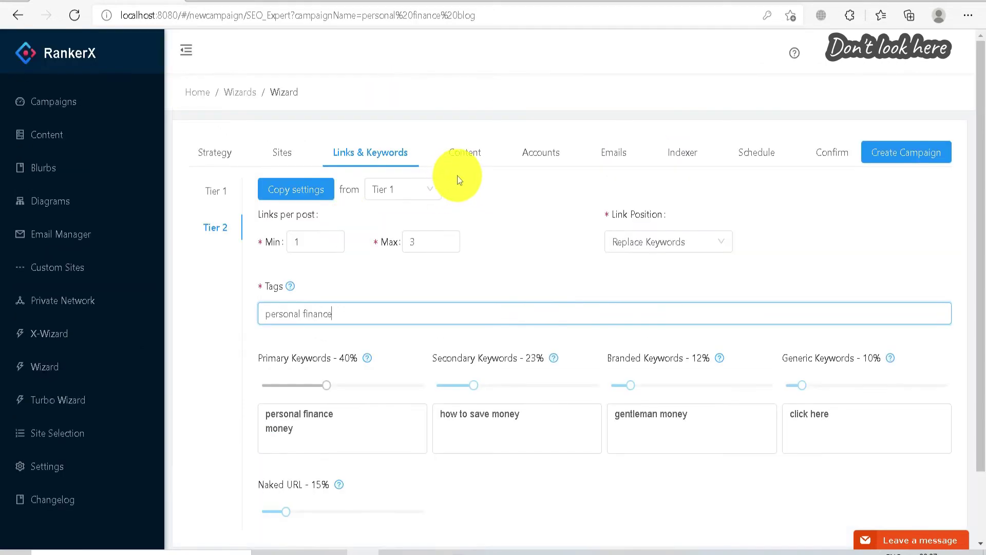
{"action": "left_click", "coordinate": [464, 163]}
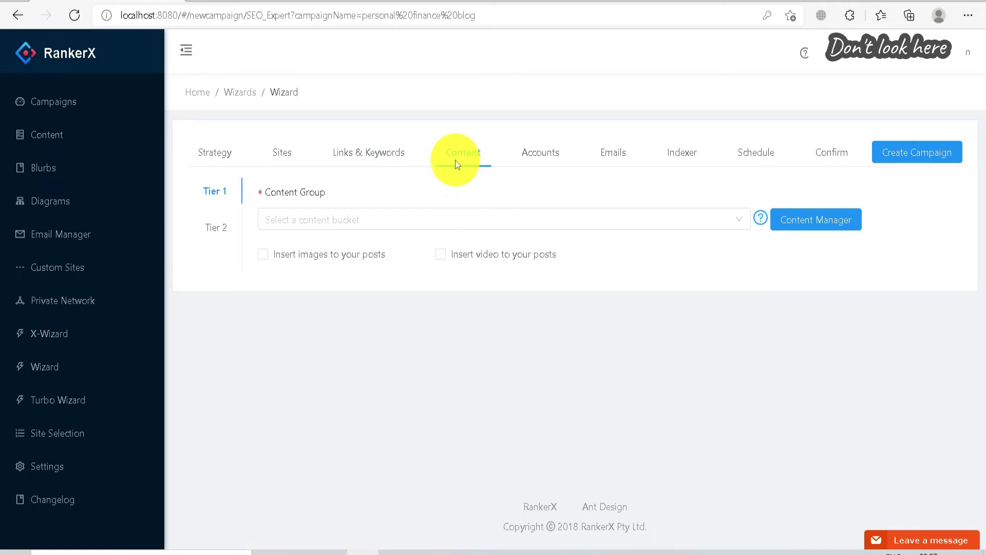
{"action": "left_click", "coordinate": [374, 220]}
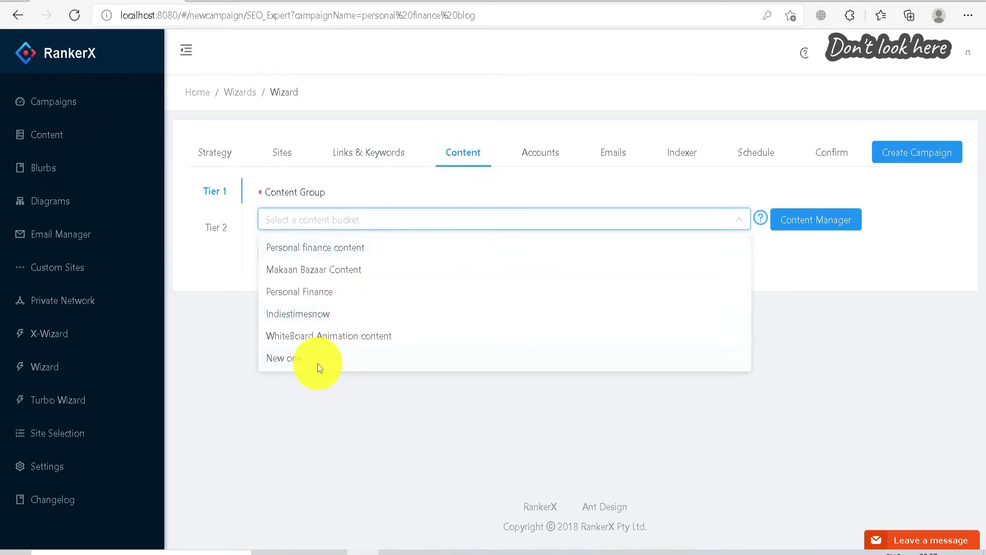
{"action": "left_click", "coordinate": [318, 292]}
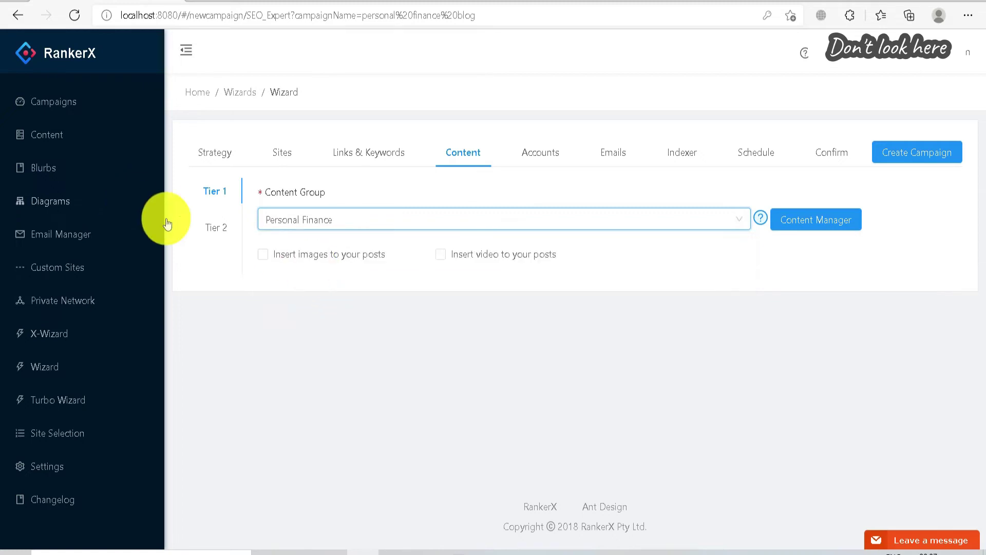
{"action": "left_click", "coordinate": [215, 228]}
{"action": "left_click", "coordinate": [301, 228]}
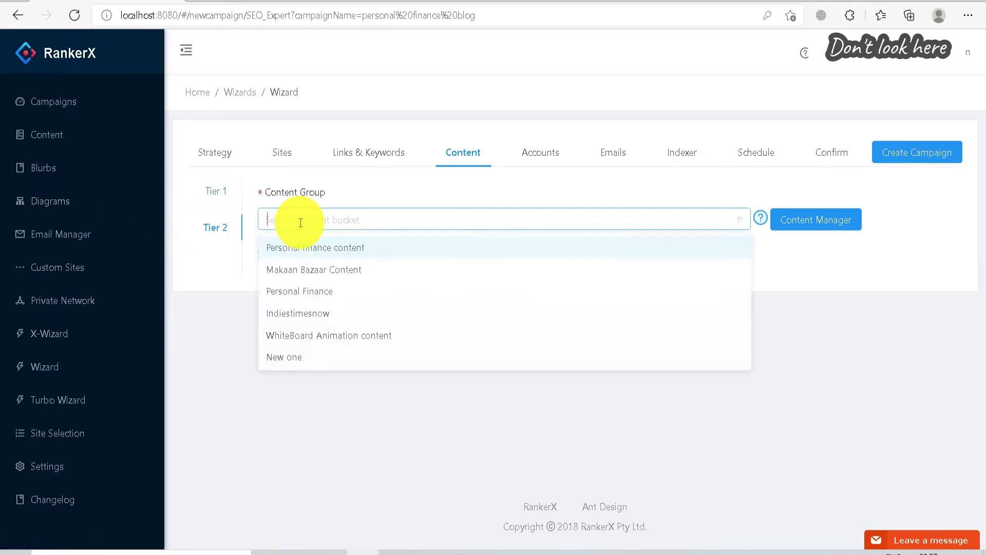
{"action": "left_click", "coordinate": [320, 256]}
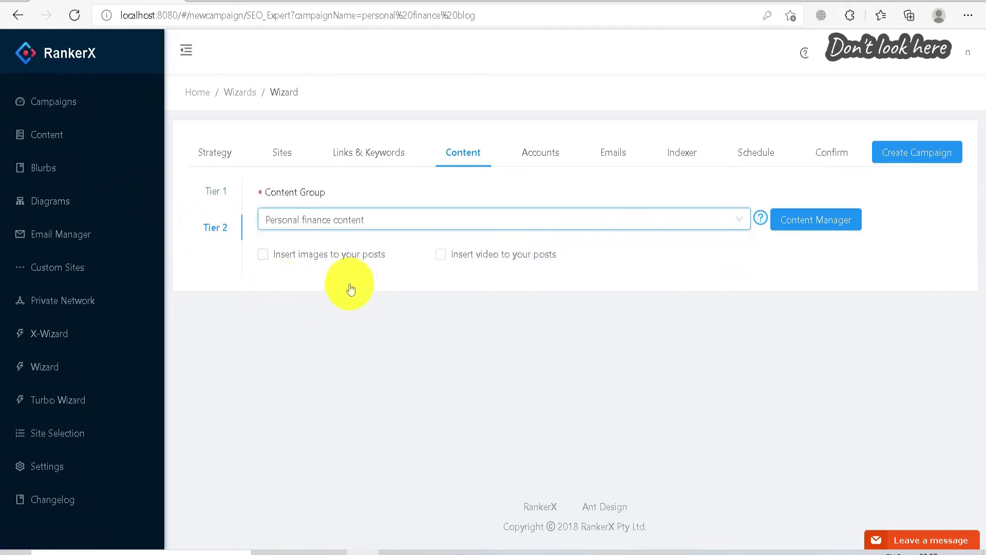
Enable inserting images into the Tier 1 posts and have the images found by search.
{"action": "left_click", "coordinate": [230, 200]}
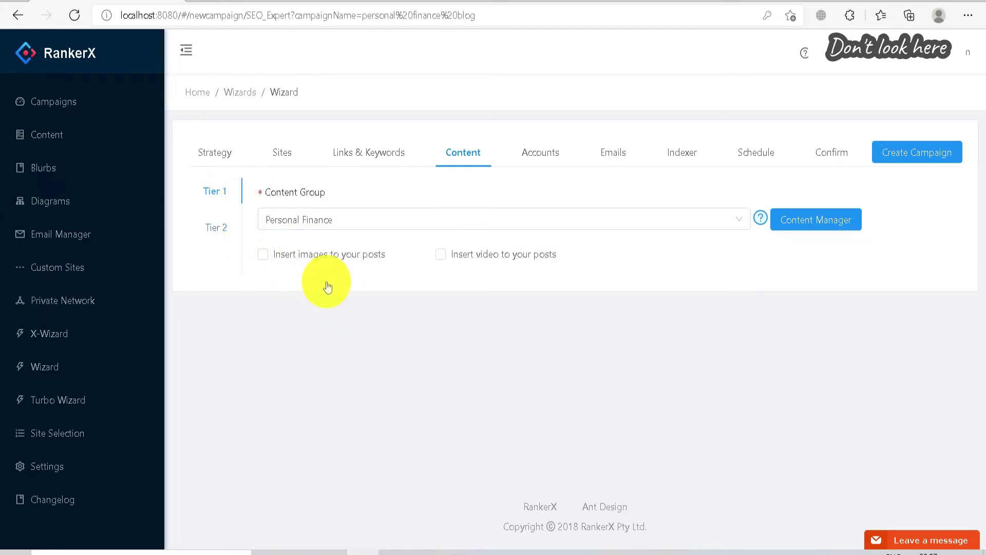
{"action": "left_click", "coordinate": [343, 261]}
{"action": "scroll", "coordinate": [359, 273], "scroll_direction": "down", "scroll_amount": 3}
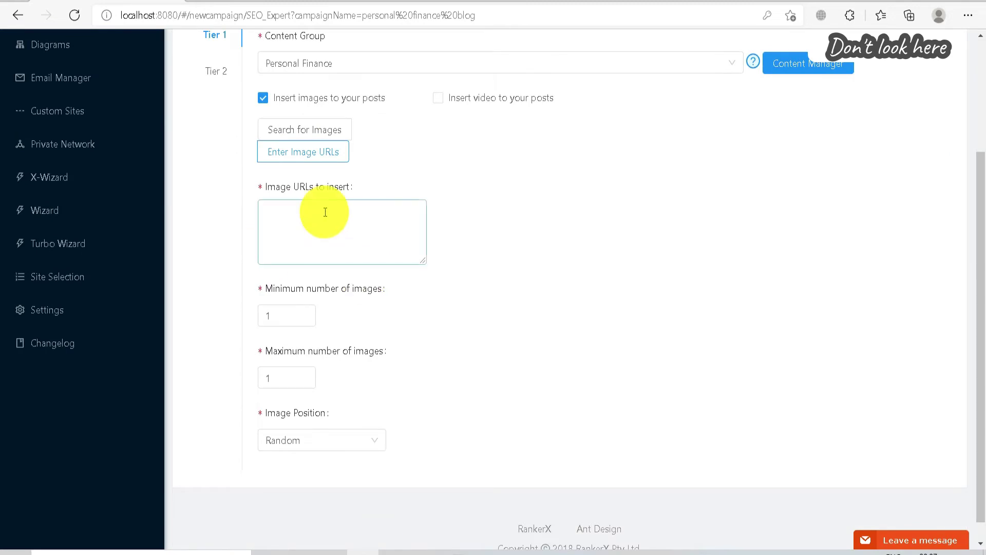
{"action": "left_click", "coordinate": [303, 134]}
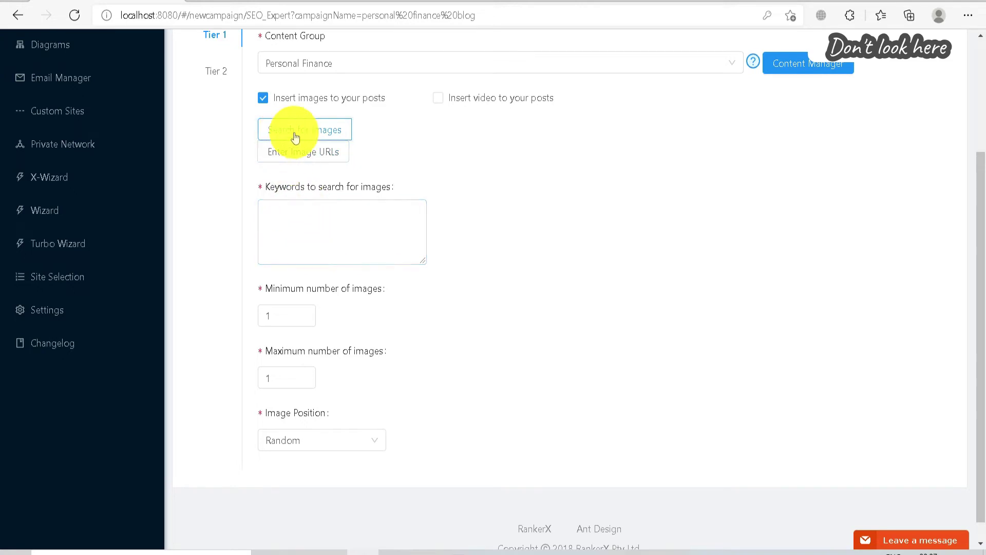
Enter "personal finance" and "finance" on separate lines as the Tier 1 image search keywords.
{"action": "left_click", "coordinate": [315, 237]}
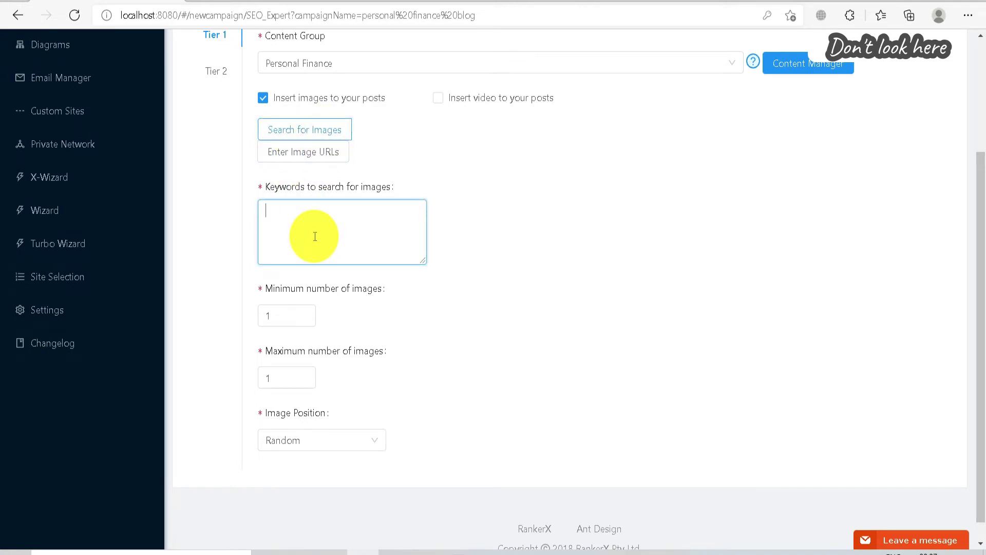
{"action": "type", "text": "pers"}
{"action": "type", "text": "onal fi"}
{"action": "type", "text": "nance "}
{"action": "type", "text": "finan"}
{"action": "type", "text": "ce"}
{"action": "key", "text": "shift+Home"}
{"action": "left_click", "coordinate": [308, 236]}
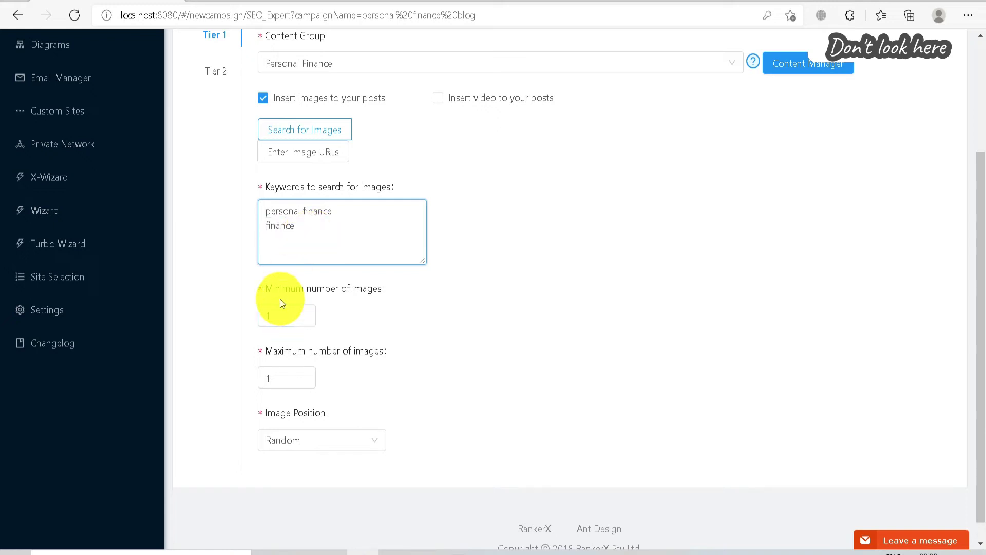
Set the maximum number of images for Tier 1 to 2, leaving the image position on Random.
{"action": "double_click", "coordinate": [295, 373]}
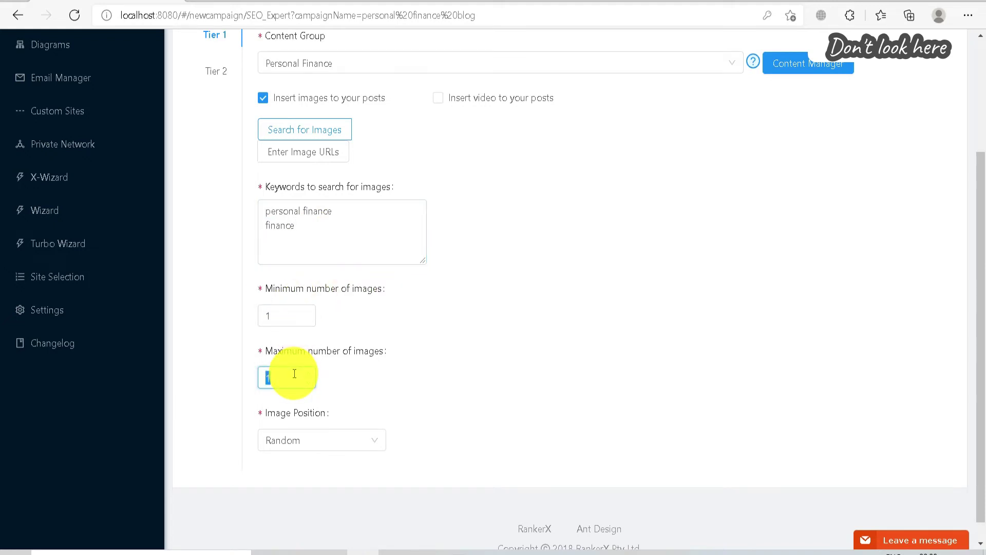
{"action": "type", "text": "2"}
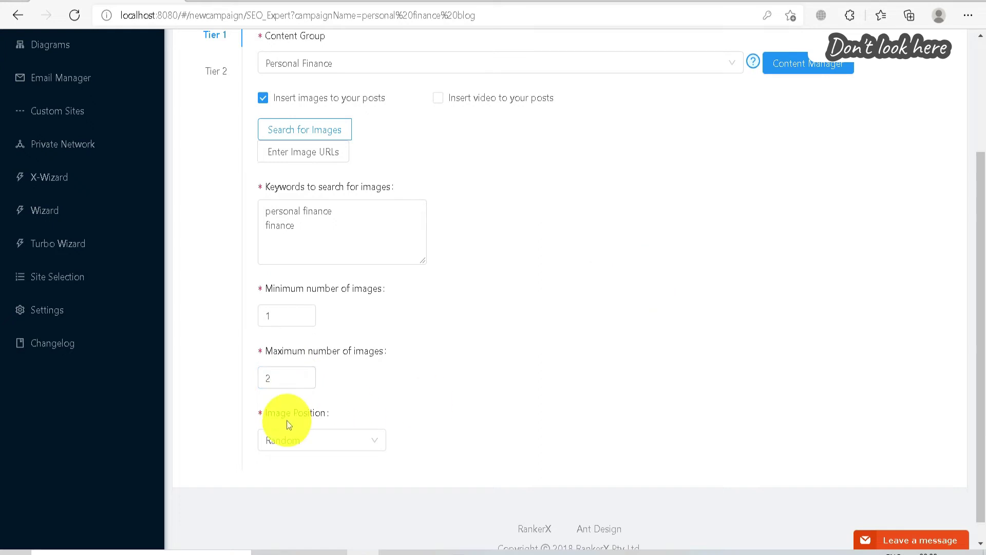
{"action": "left_click", "coordinate": [305, 436]}
Copy the Tier 1 image keywords, enable image insertion for Tier 2 and paste them into its image URLs to insert.
{"action": "scroll", "coordinate": [305, 411], "scroll_direction": "up", "scroll_amount": 3}
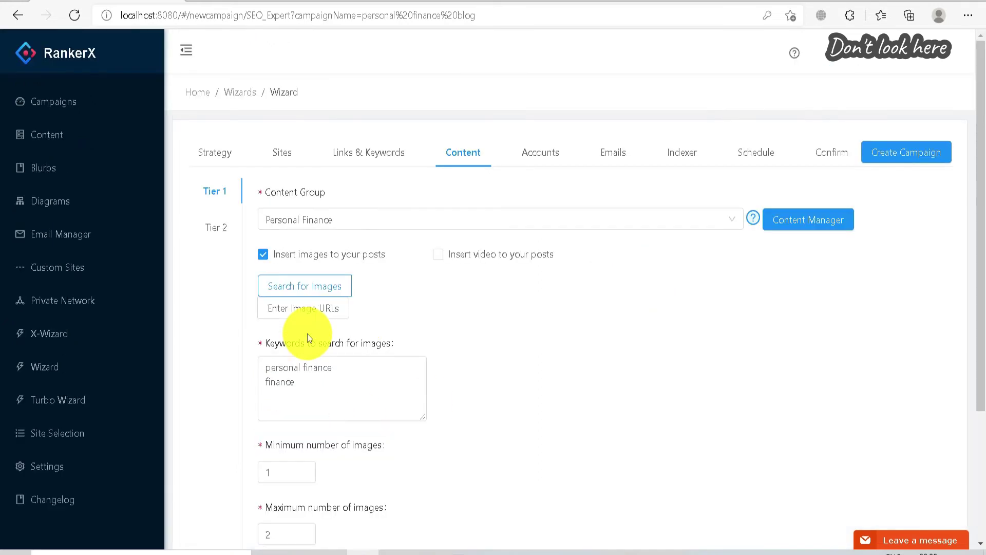
{"action": "left_click_drag", "start_coordinate": [326, 392], "coordinate": [239, 368]}
{"action": "key", "text": "ctrl+c"}
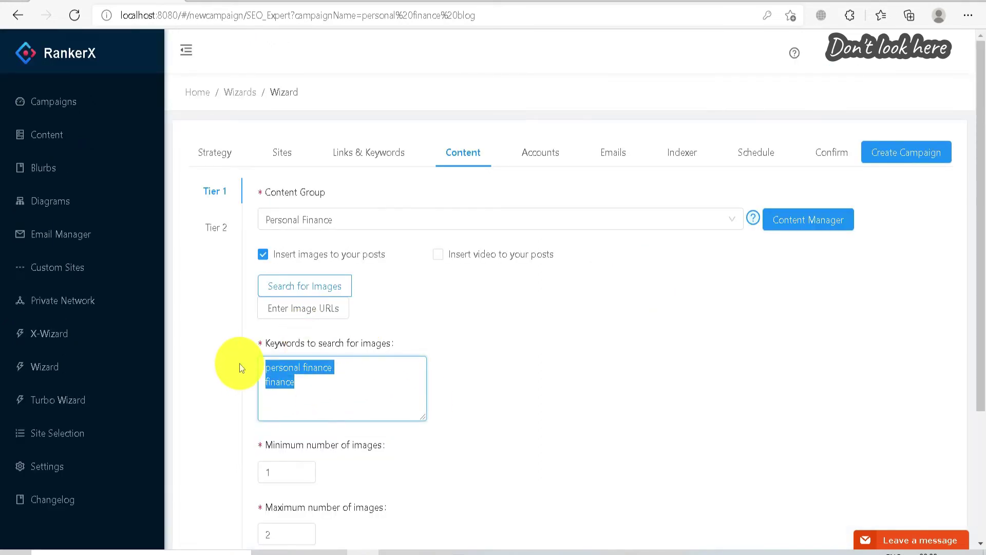
{"action": "left_click", "coordinate": [212, 232]}
{"action": "left_click", "coordinate": [329, 256]}
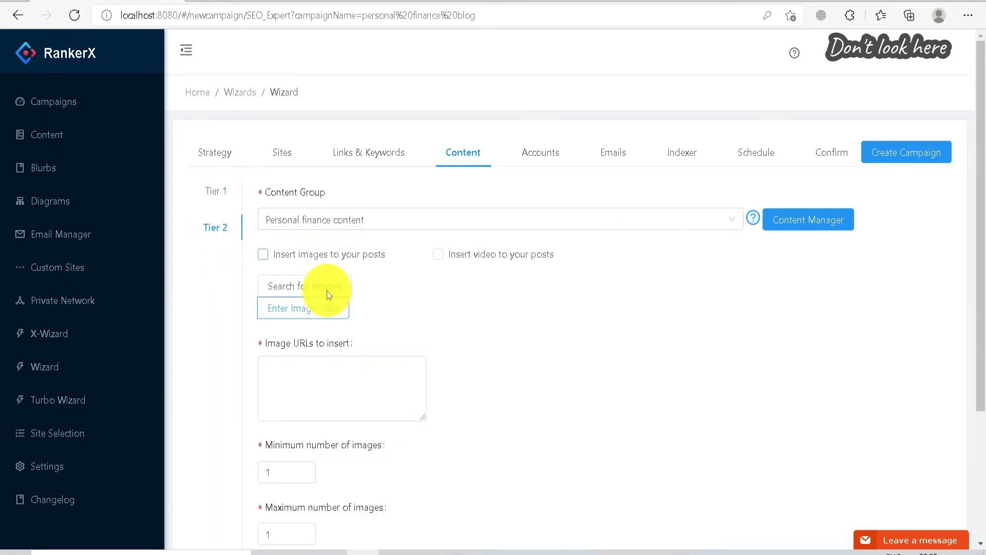
{"action": "left_click", "coordinate": [306, 386]}
{"action": "key", "text": "ctrl+v"}
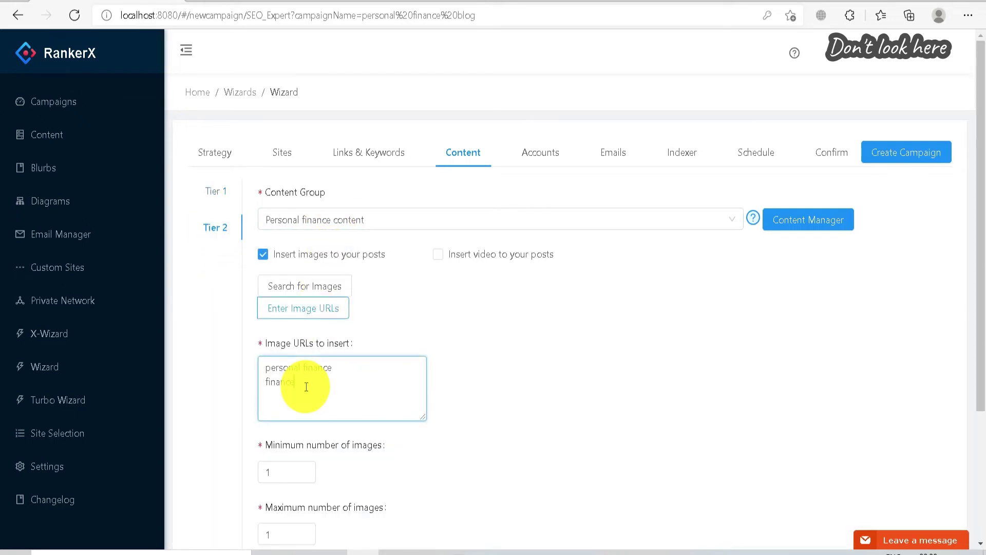
Set the maximum number of images for Tier 2 to 2.
{"action": "scroll", "coordinate": [306, 387], "scroll_direction": "down", "scroll_amount": 3}
{"action": "double_click", "coordinate": [271, 379]}
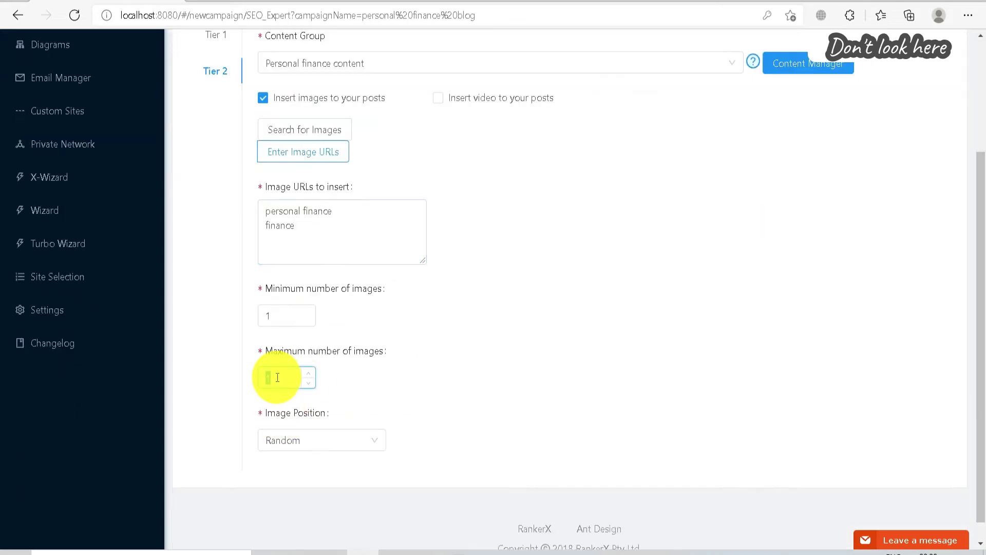
{"action": "type", "text": "2"}
Go through the account and email settings unchanged, and turn off the indexing service for Tier 1.
{"action": "scroll", "coordinate": [689, 295], "scroll_direction": "up", "scroll_amount": 3}
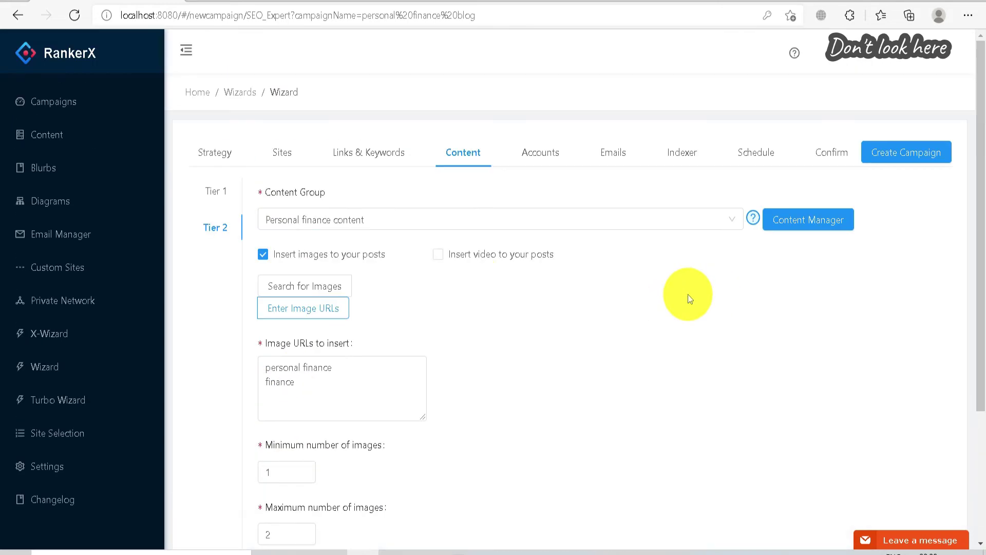
{"action": "left_click", "coordinate": [534, 154]}
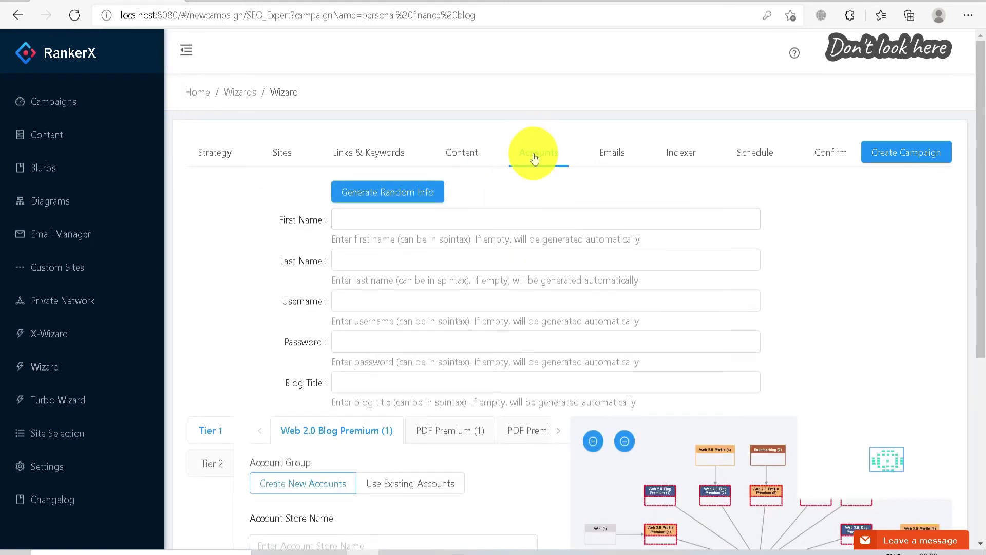
{"action": "left_click", "coordinate": [619, 154]}
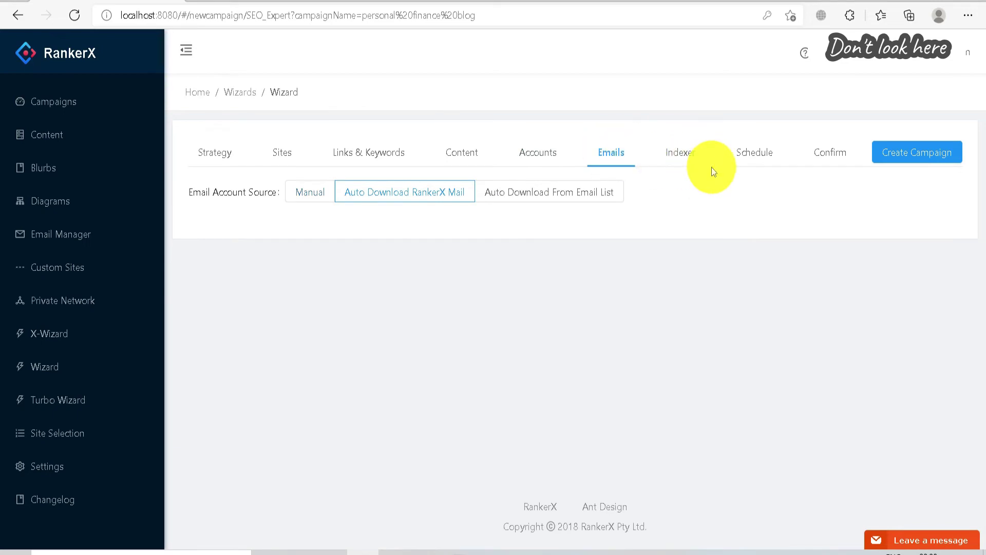
{"action": "left_click", "coordinate": [679, 154]}
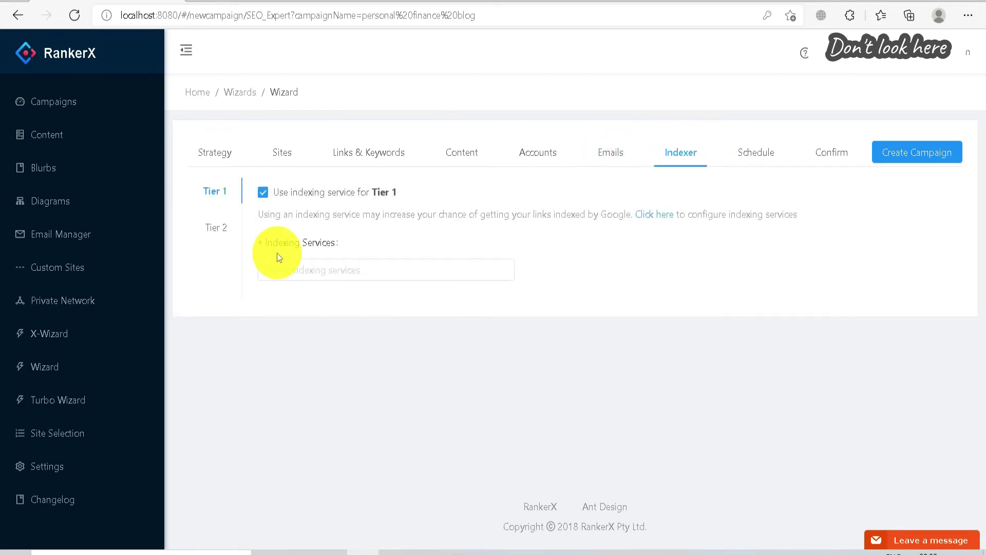
{"action": "left_click", "coordinate": [263, 193]}
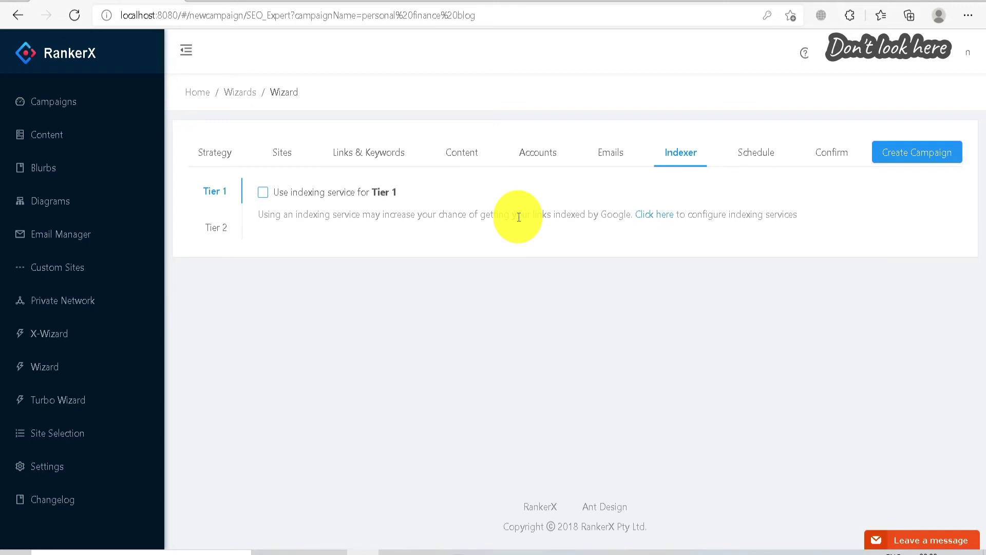
Turn off the indexing service for Tier 2 and check that both tiers have it disabled.
{"action": "left_click", "coordinate": [220, 227]}
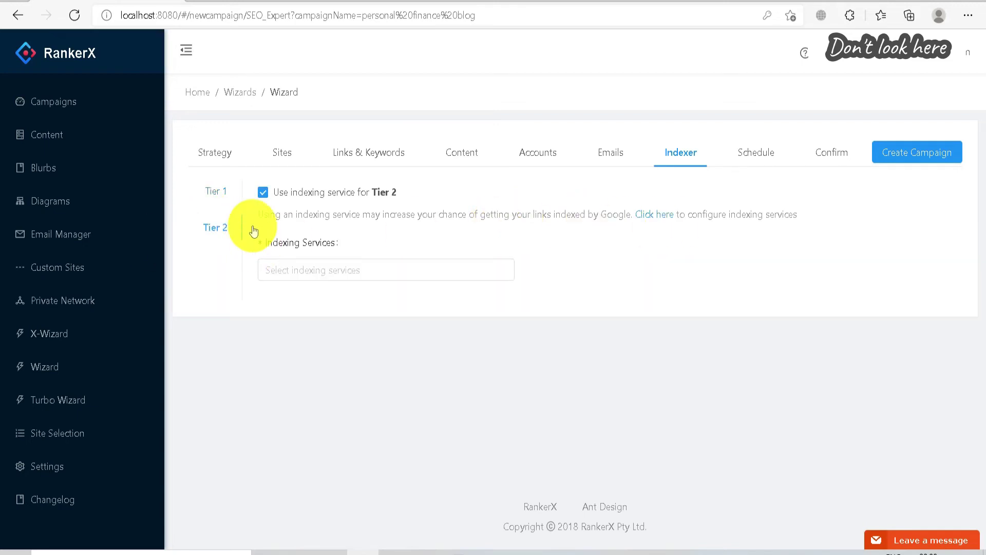
{"action": "left_click", "coordinate": [263, 192]}
{"action": "left_click", "coordinate": [217, 190]}
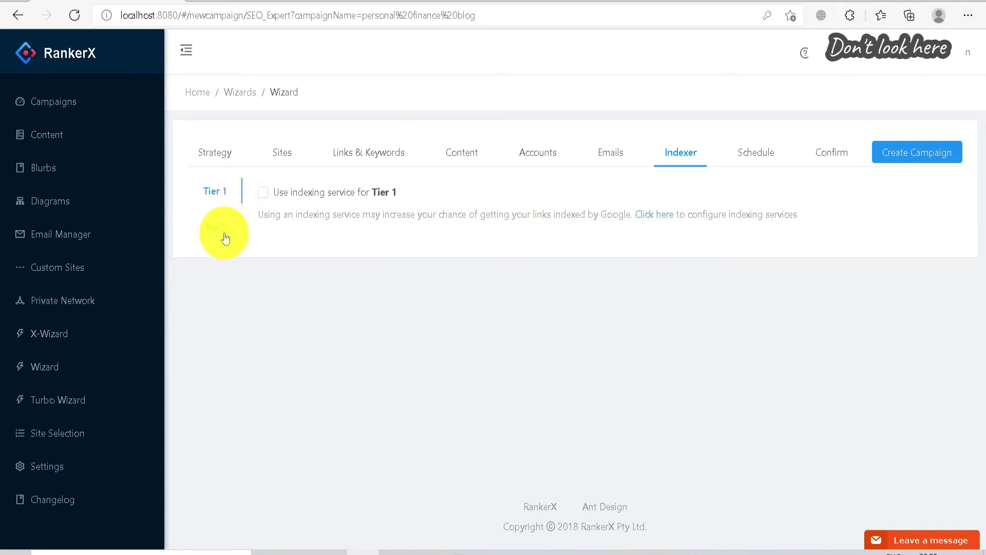
{"action": "left_click", "coordinate": [225, 237]}
{"action": "left_click", "coordinate": [215, 188]}
{"action": "left_click", "coordinate": [215, 236]}
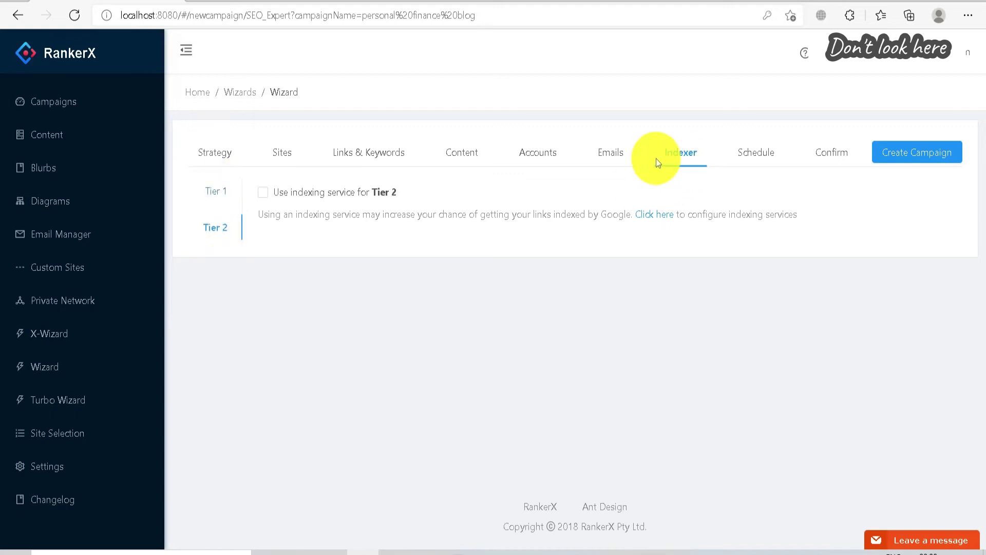
Schedule the campaign to start on 2022-01-23.
{"action": "left_click", "coordinate": [747, 156]}
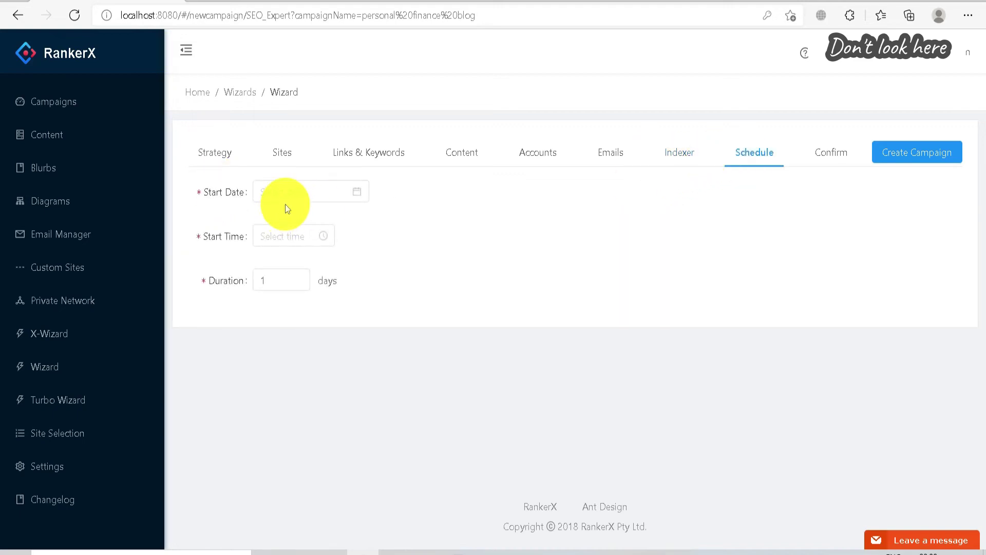
{"action": "left_click", "coordinate": [298, 194]}
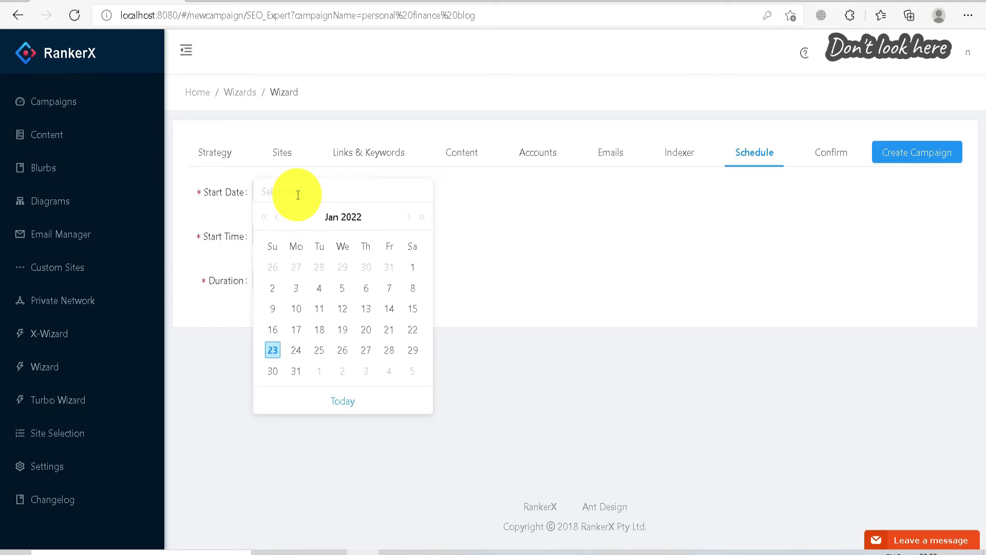
{"action": "left_click", "coordinate": [596, 220]}
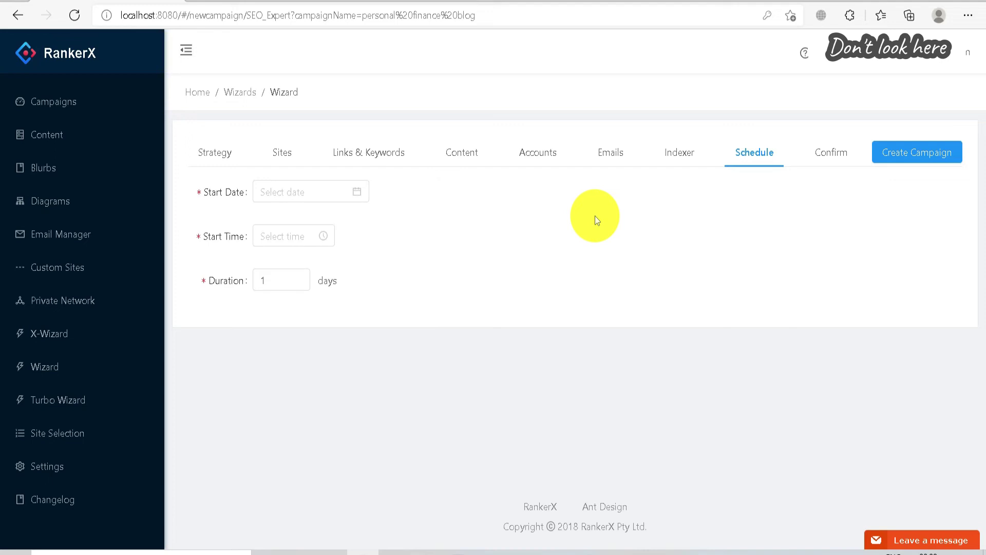
{"action": "left_click", "coordinate": [318, 192]}
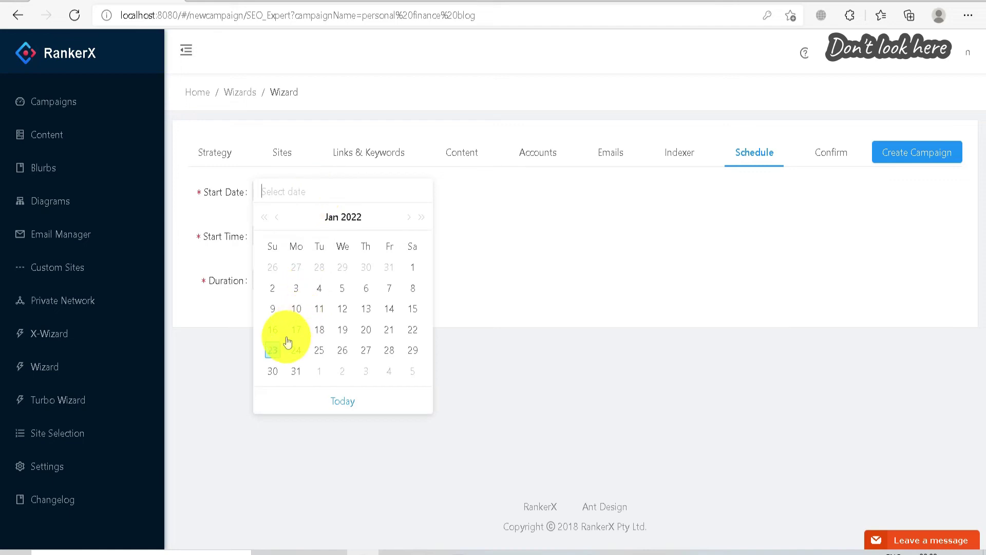
{"action": "left_click", "coordinate": [272, 351]}
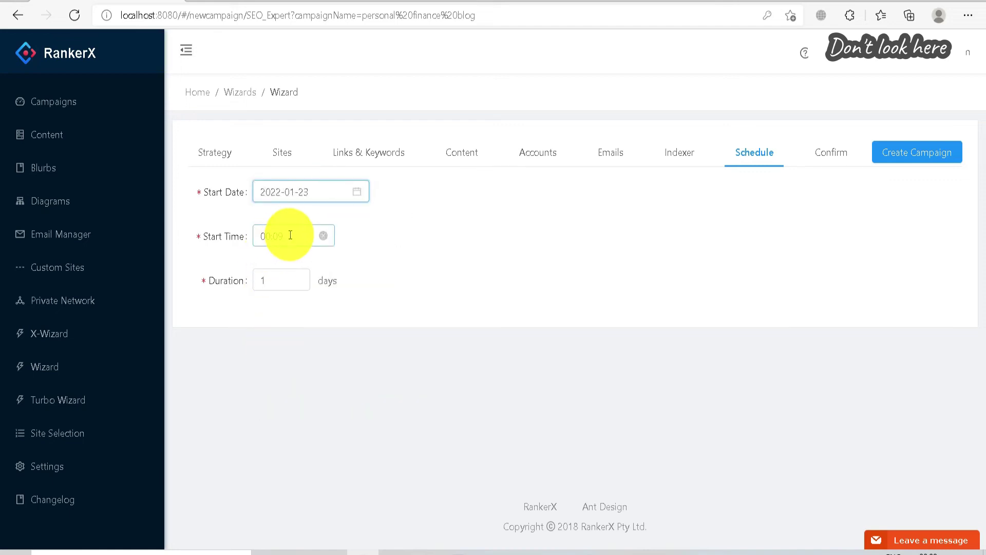
Set the campaign duration to 5 days.
{"action": "double_click", "coordinate": [289, 285]}
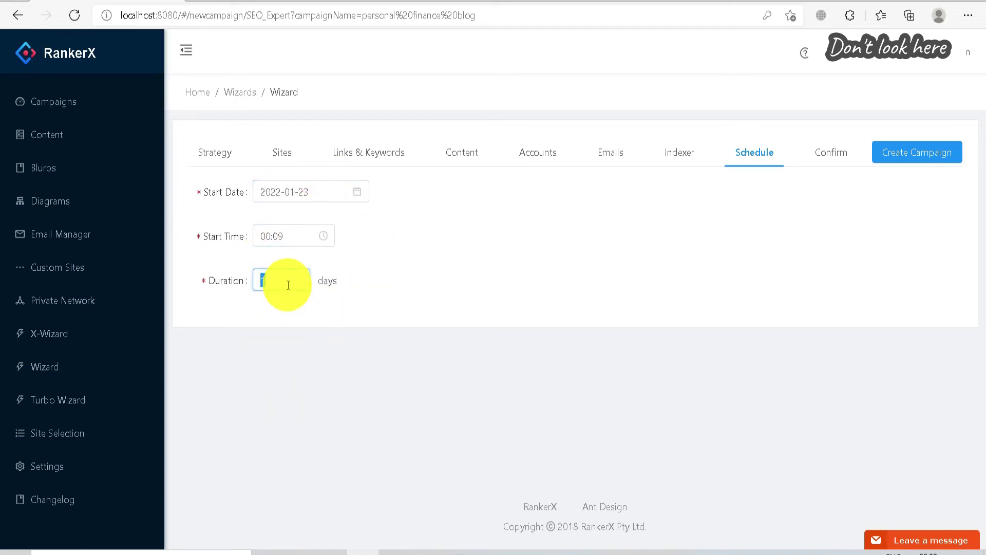
{"action": "type", "text": "5"}
{"action": "left_click", "coordinate": [445, 257]}
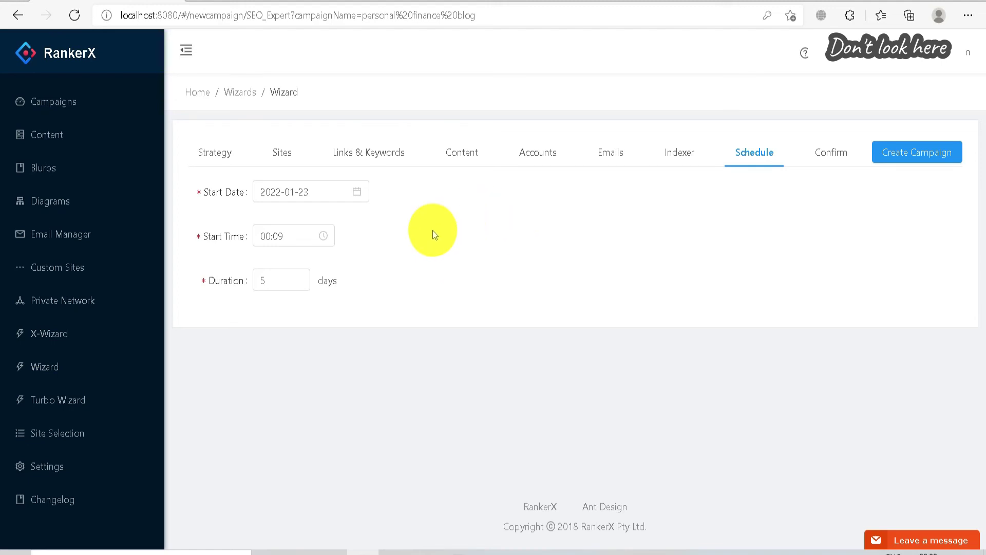
Set the campaign duration to 10 days and create the campaign under the name personal finance blog.
{"action": "double_click", "coordinate": [271, 279]}
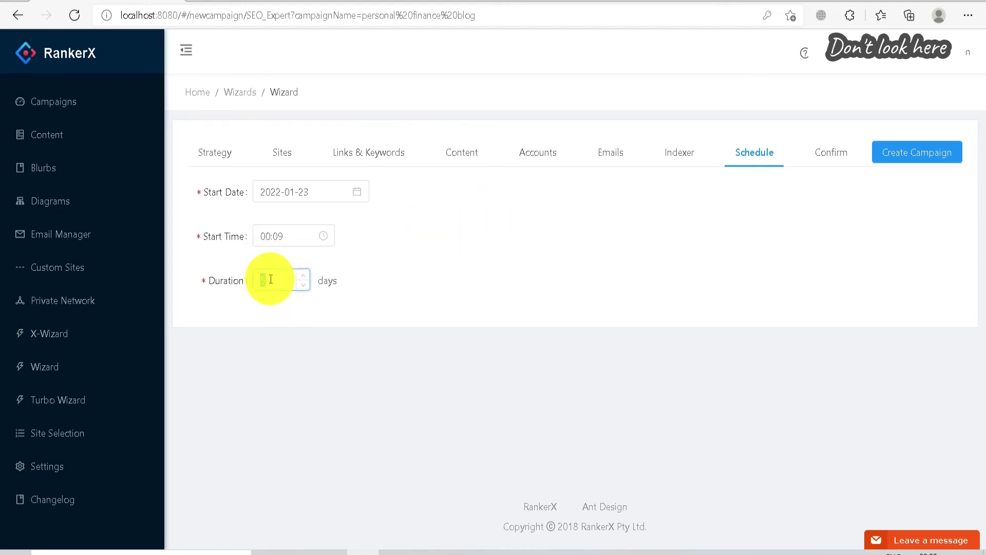
{"action": "type", "text": "10"}
{"action": "left_click", "coordinate": [750, 227]}
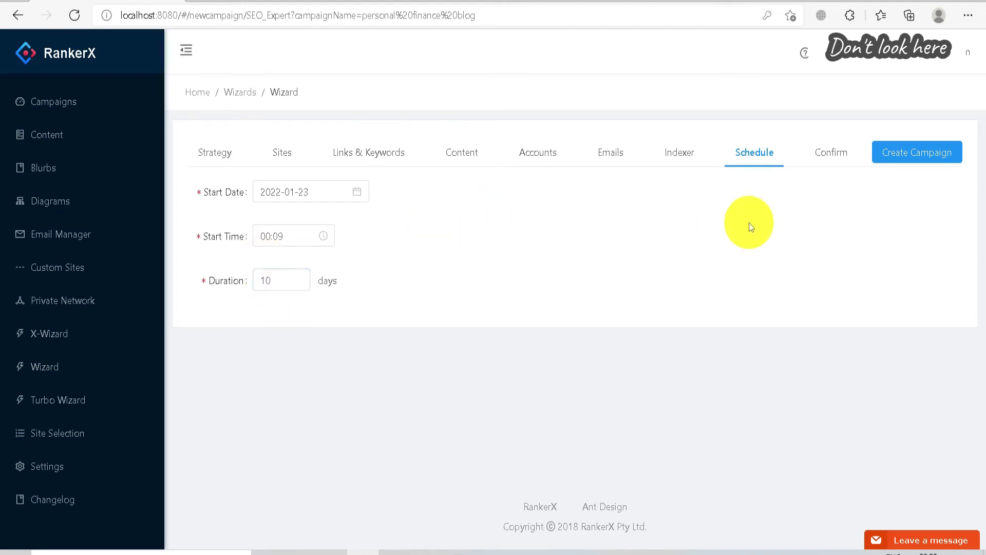
{"action": "left_click", "coordinate": [831, 152]}
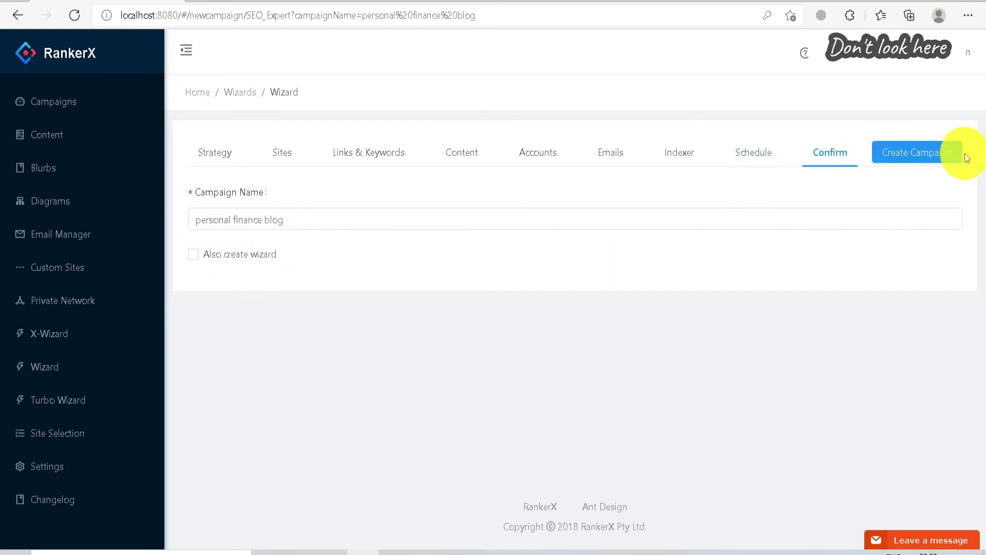
{"action": "left_click", "coordinate": [932, 153]}
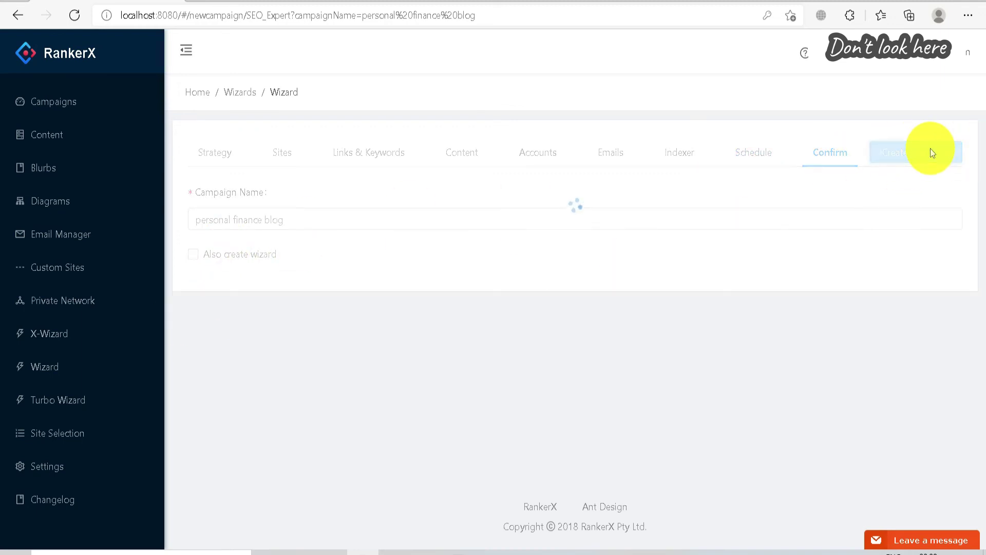
Examine the new campaign's project list, checking the status and schedule description of its Tier 2, Tier 1 and account creation projects.
{"action": "scroll", "coordinate": [757, 229], "scroll_direction": "down", "scroll_amount": 15}
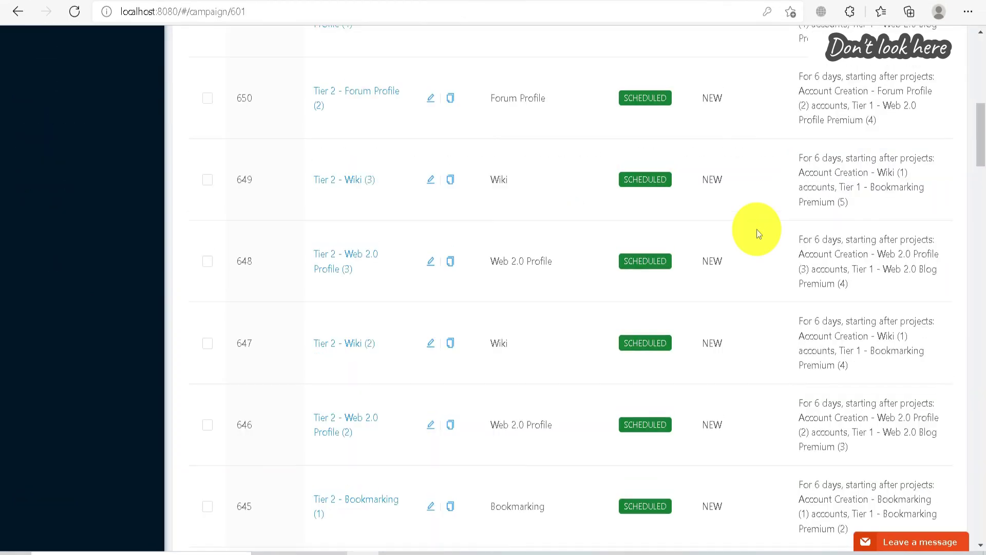
{"action": "scroll", "coordinate": [756, 229], "scroll_direction": "down", "scroll_amount": 10}
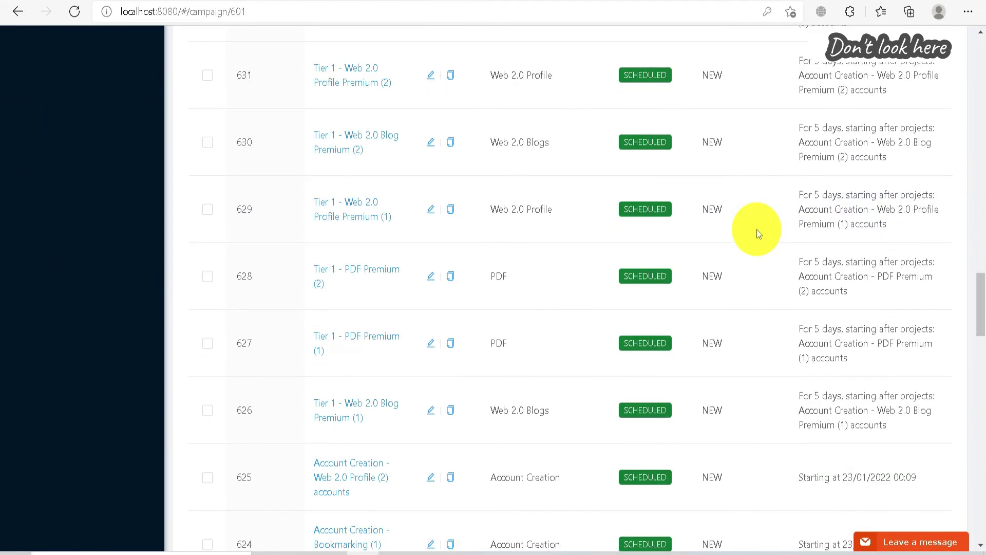
{"action": "scroll", "coordinate": [757, 229], "scroll_direction": "up", "scroll_amount": 20}
{"action": "scroll", "coordinate": [757, 229], "scroll_direction": "up", "scroll_amount": 8}
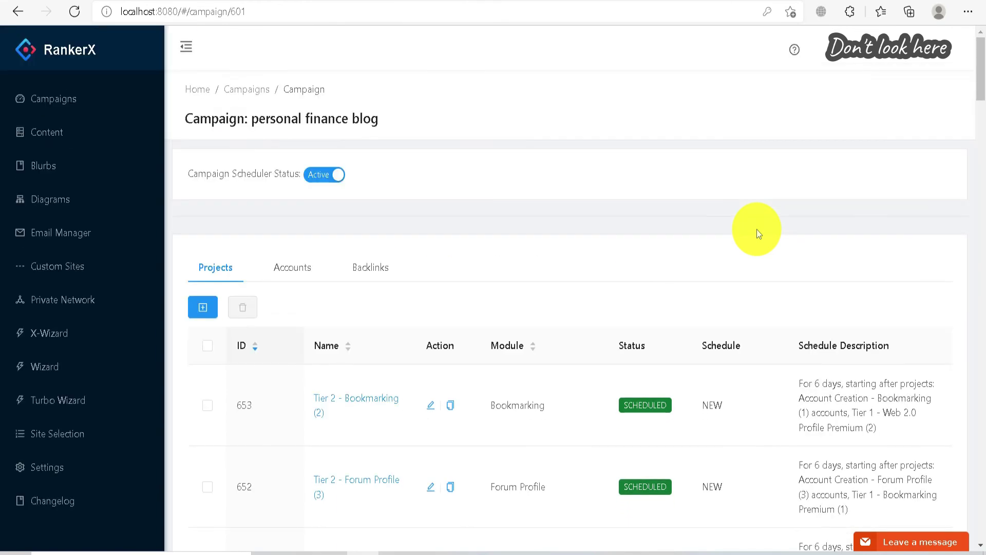
{"action": "scroll", "coordinate": [335, 275], "scroll_direction": "down", "scroll_amount": 20}
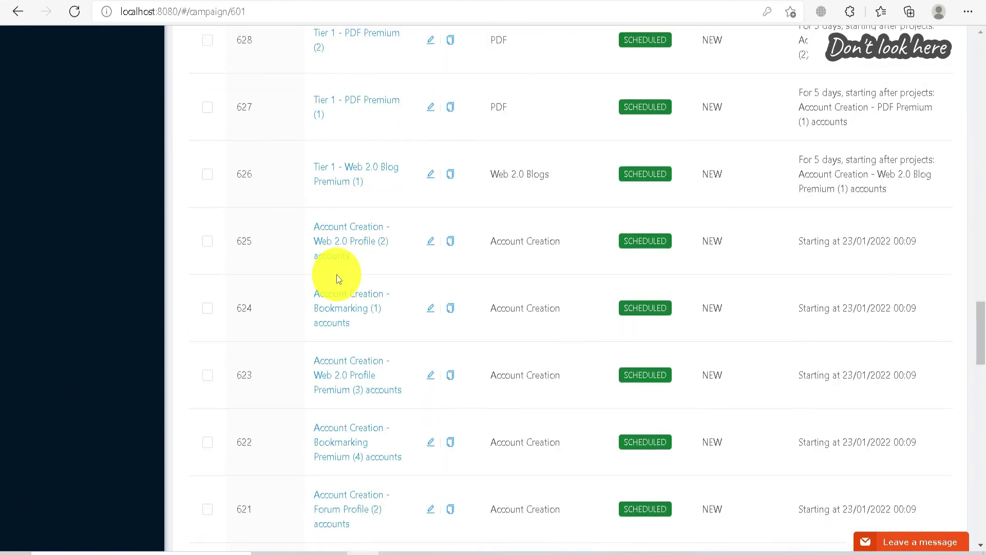
{"action": "scroll", "coordinate": [338, 274], "scroll_direction": "up", "scroll_amount": 4}
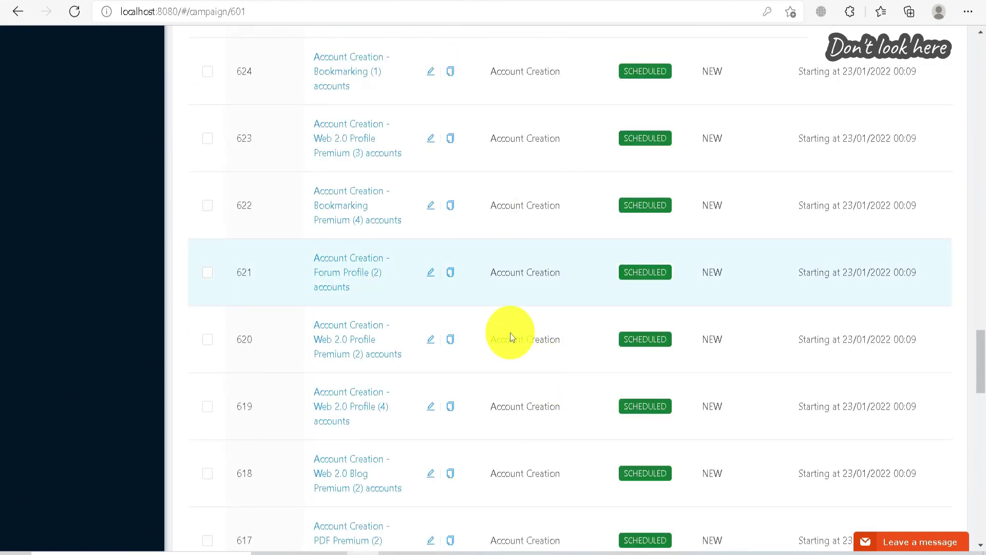
{"action": "scroll", "coordinate": [511, 341], "scroll_direction": "down", "scroll_amount": 12}
{"action": "scroll", "coordinate": [513, 345], "scroll_direction": "down", "scroll_amount": 5}
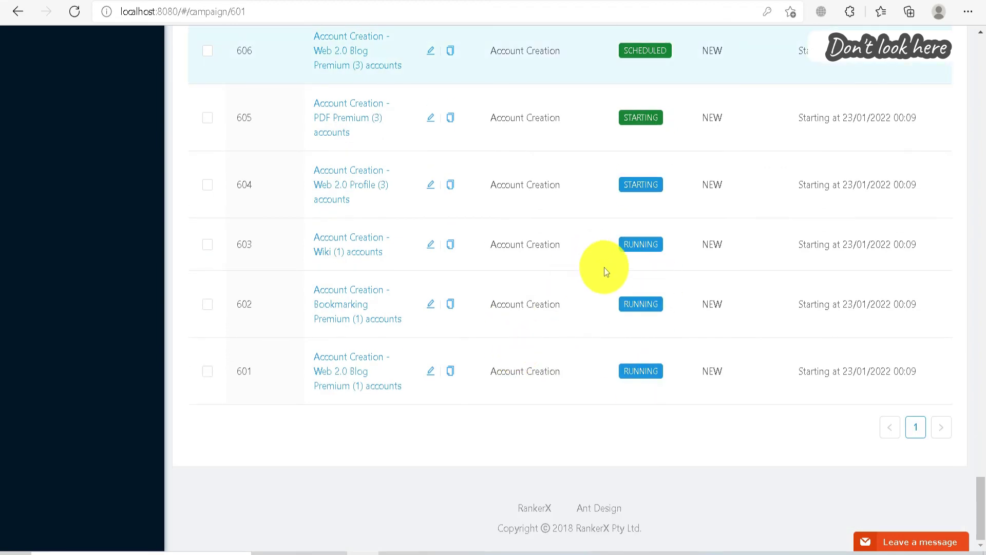
{"action": "scroll", "coordinate": [606, 320], "scroll_direction": "up", "scroll_amount": 3}
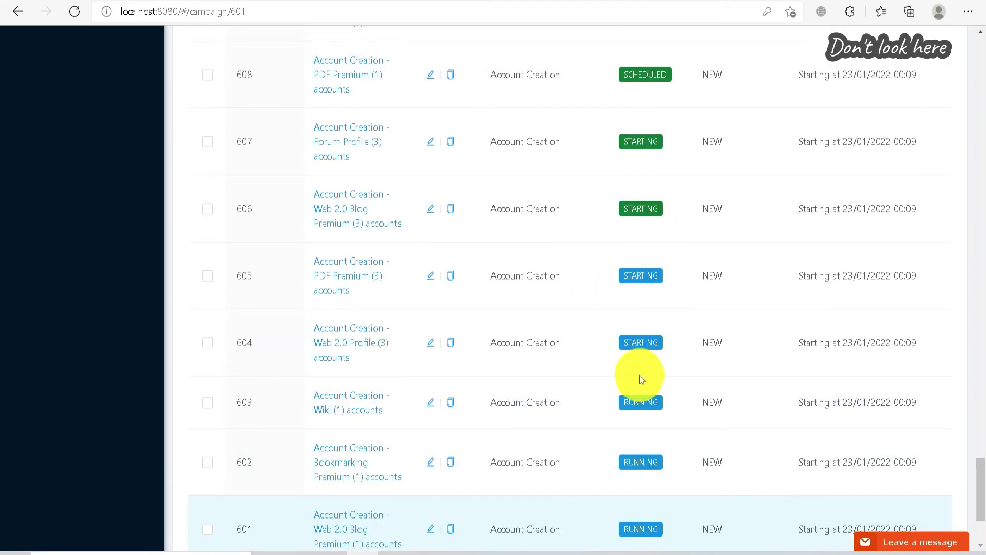
{"action": "scroll", "coordinate": [343, 289], "scroll_direction": "down", "scroll_amount": 3}
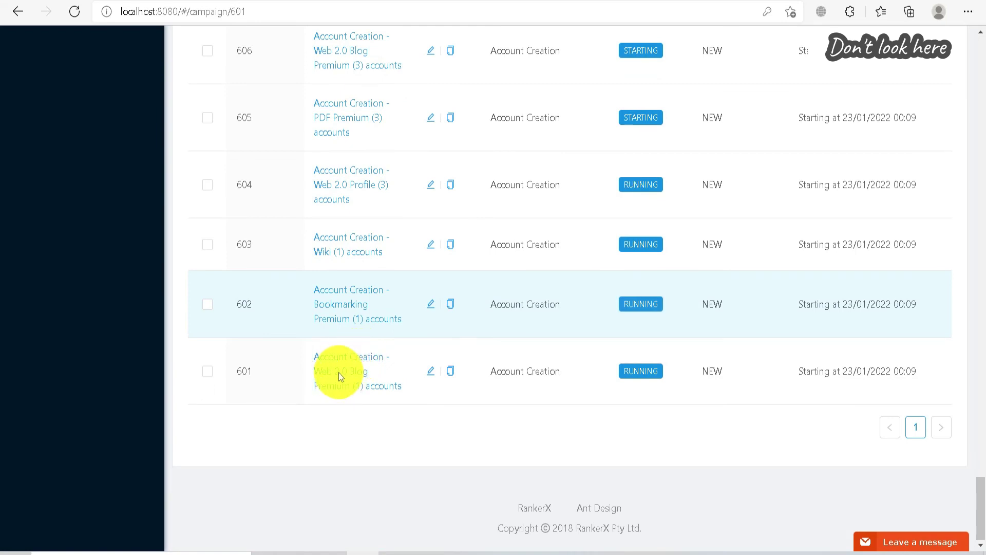
{"action": "scroll", "coordinate": [338, 374], "scroll_direction": "up", "scroll_amount": 2}
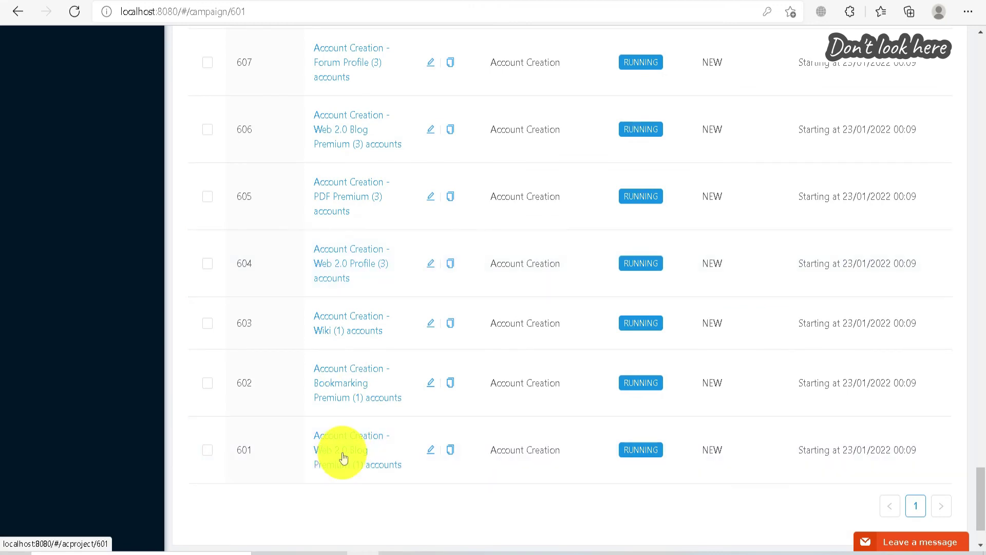
Open the Account Creation - Web 2.0 Blog Premium (1) project and review the status and progress of its selected sites.
{"action": "left_click", "coordinate": [342, 454]}
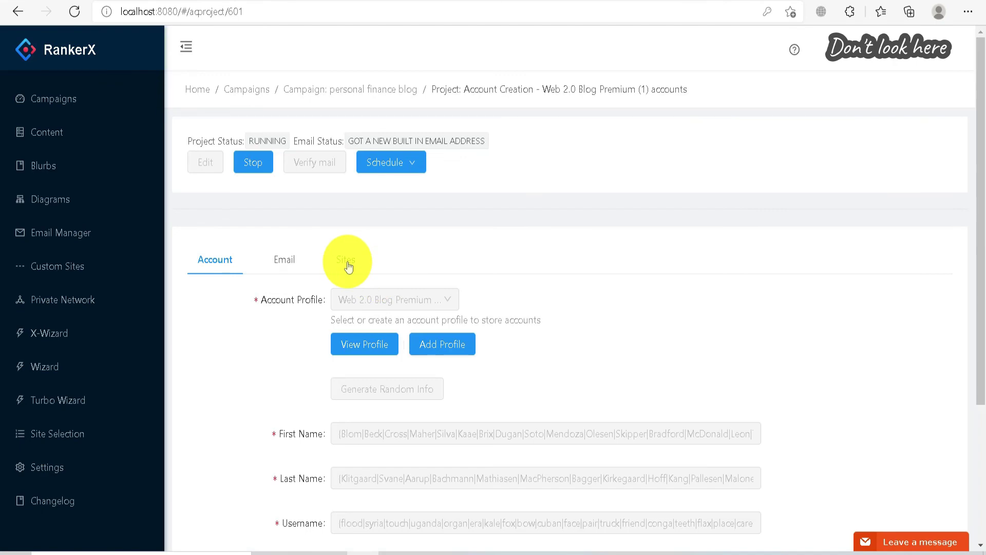
{"action": "left_click", "coordinate": [345, 260]}
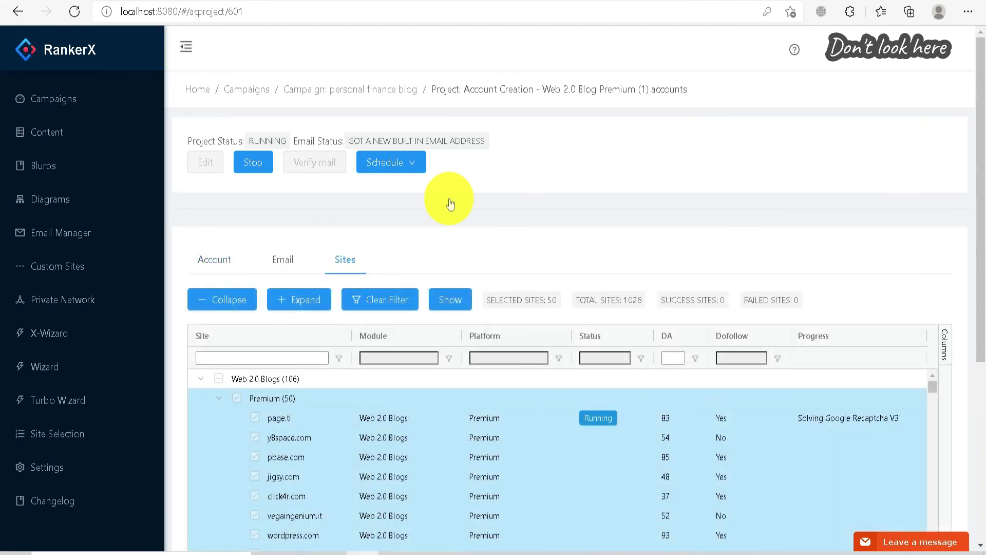
{"action": "scroll", "coordinate": [356, 220], "scroll_direction": "down", "scroll_amount": 2}
{"action": "scroll", "coordinate": [401, 216], "scroll_direction": "down", "scroll_amount": 2}
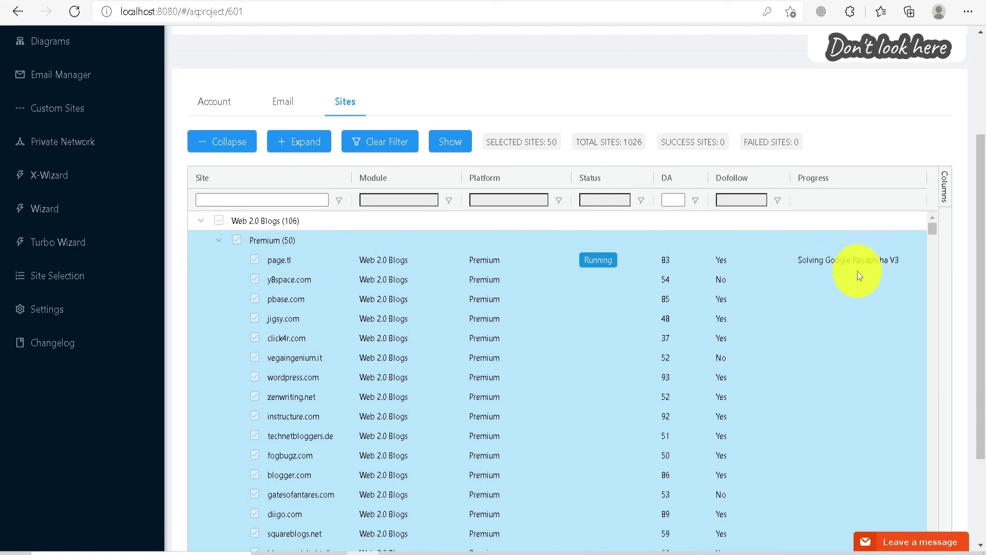
{"action": "scroll", "coordinate": [516, 303], "scroll_direction": "down", "scroll_amount": 15}
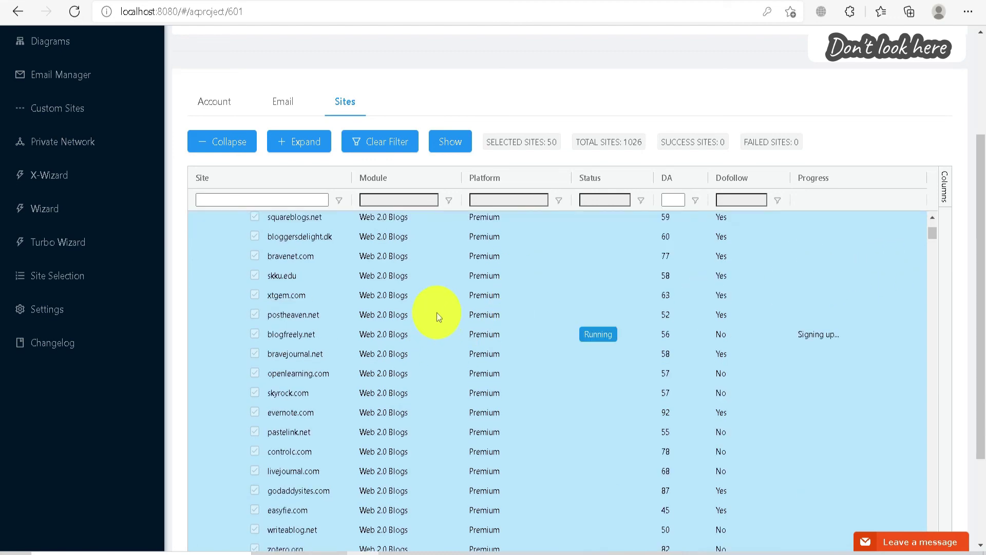
{"action": "scroll", "coordinate": [444, 325], "scroll_direction": "up", "scroll_amount": 5}
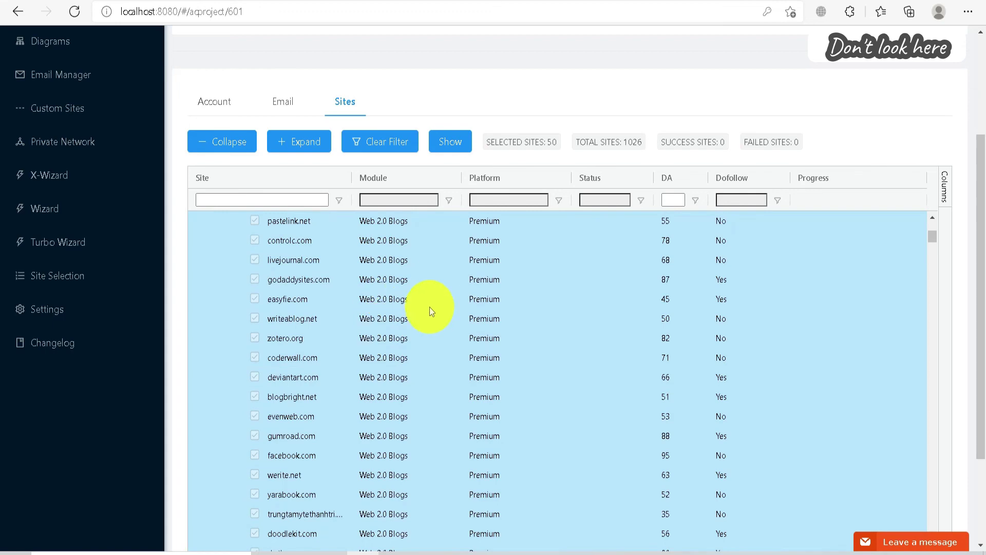
{"action": "scroll", "coordinate": [429, 307], "scroll_direction": "up", "scroll_amount": 8}
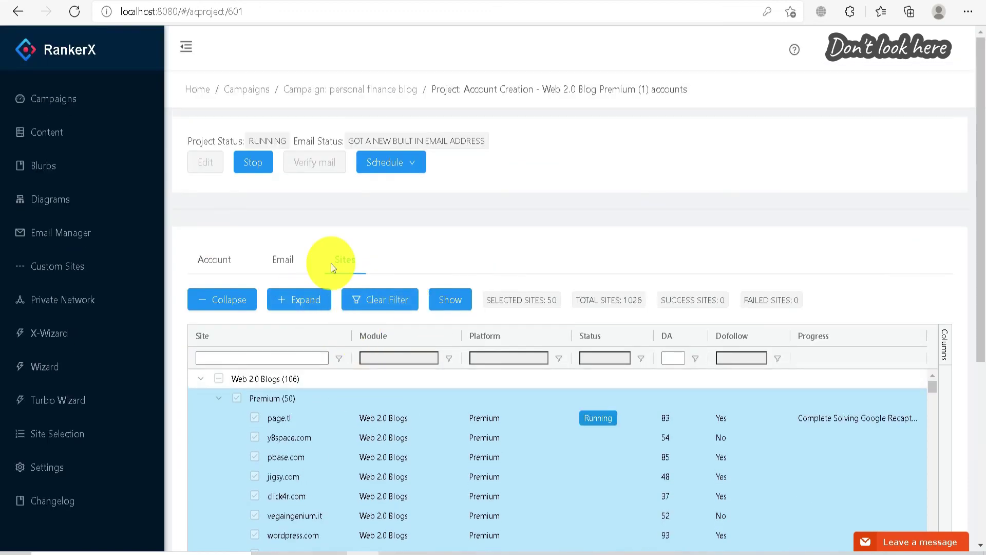
Return to the personal finance blog campaign and look over its scheduled projects.
{"action": "left_click", "coordinate": [330, 89]}
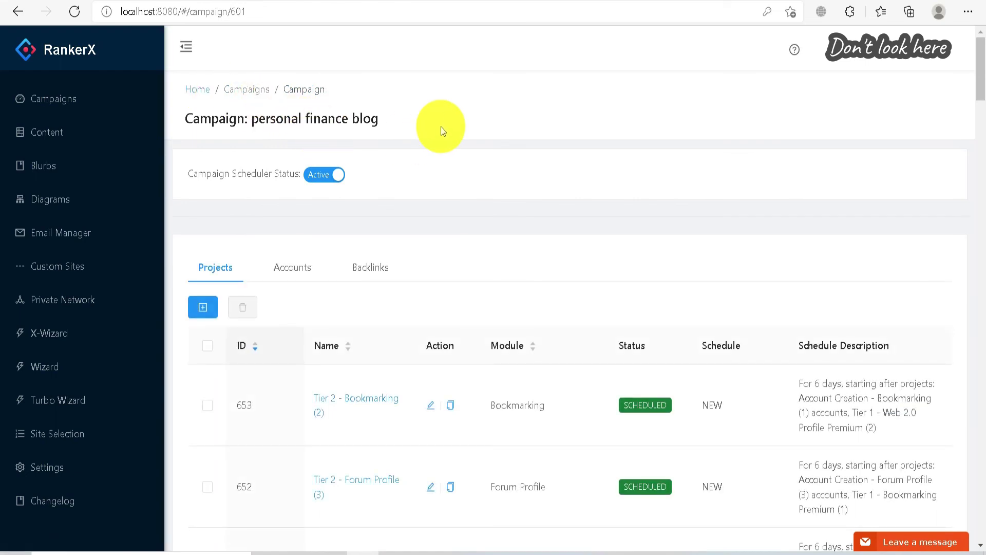
{"action": "scroll", "coordinate": [441, 127], "scroll_direction": "down", "scroll_amount": 12}
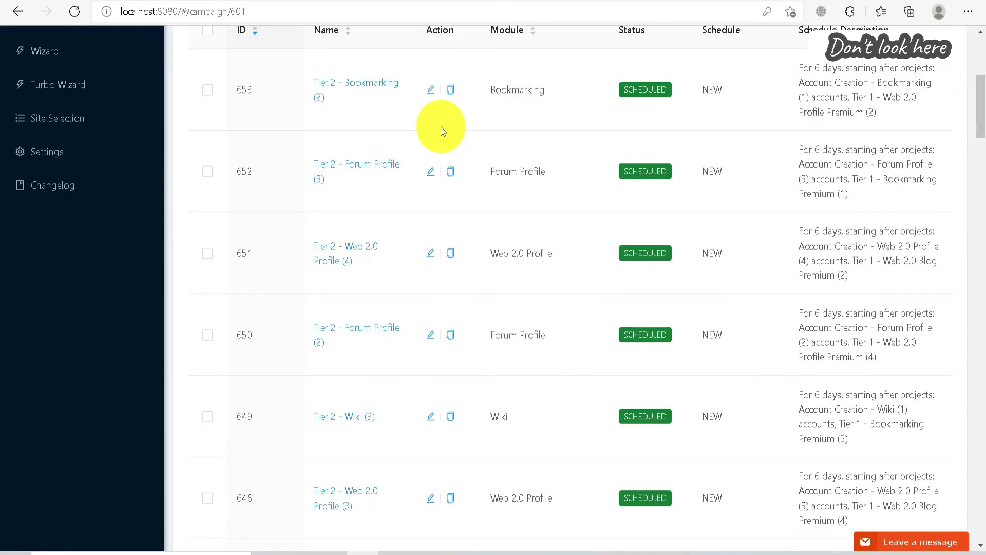
{"action": "scroll", "coordinate": [441, 126], "scroll_direction": "up", "scroll_amount": 12}
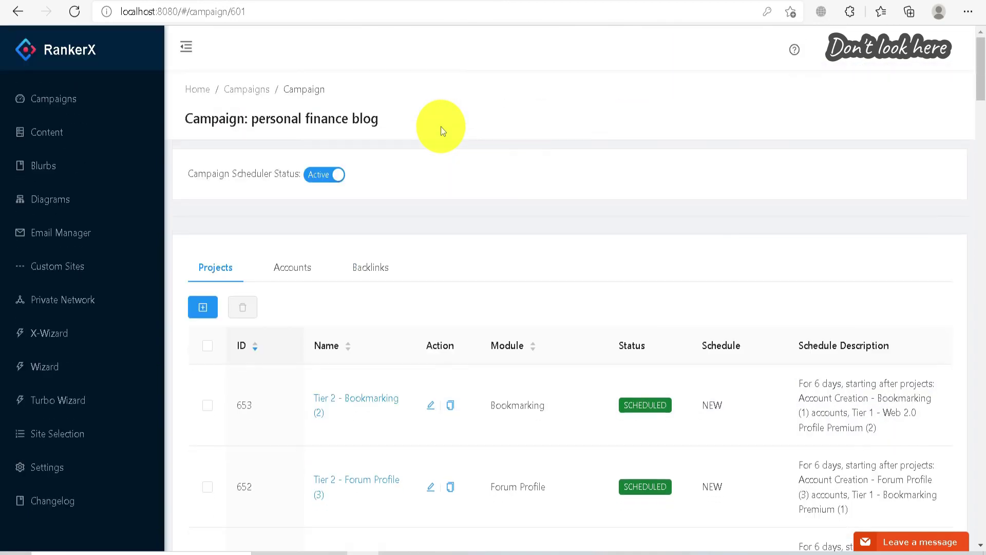